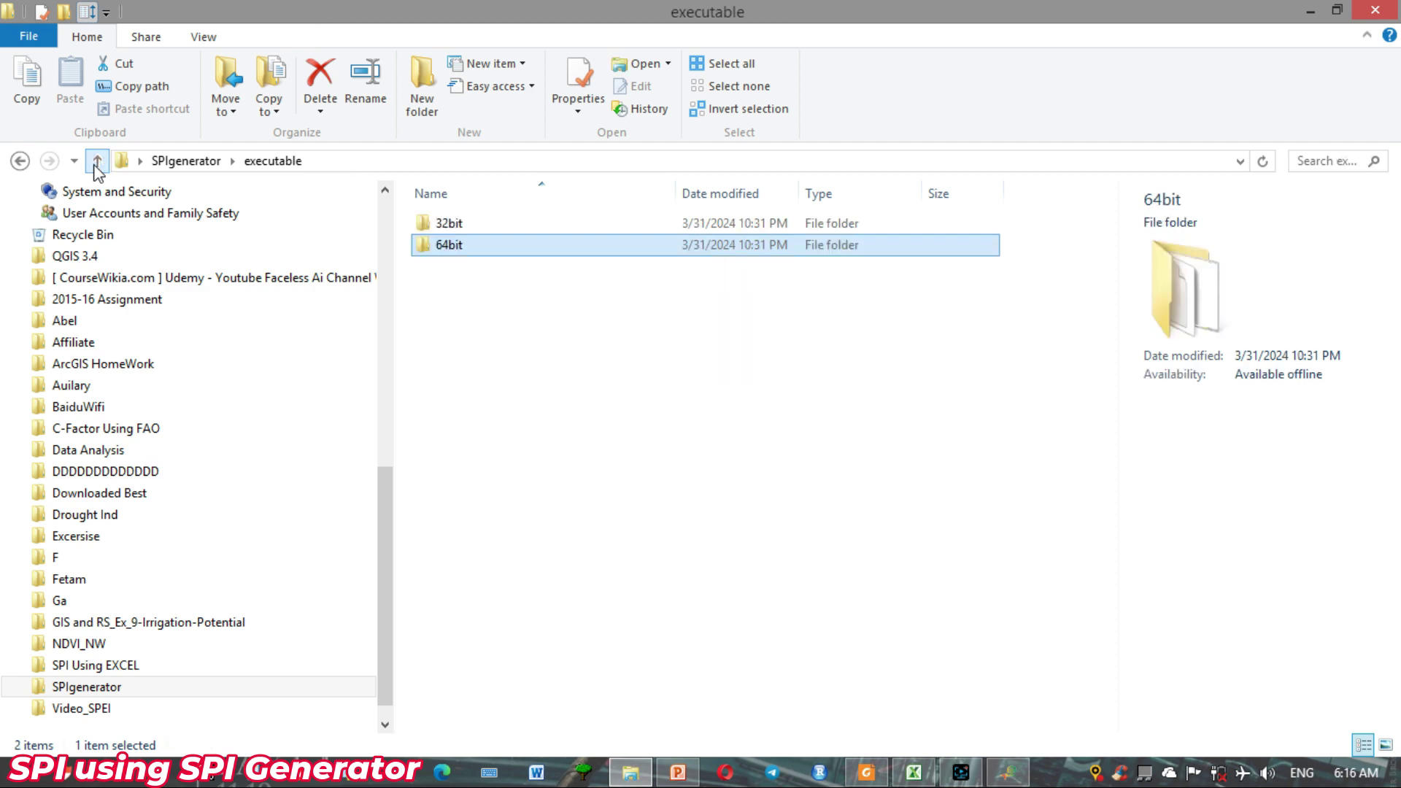
Open spacedelimited_monthly.txt from the sampleinput folder and examine its header lines and the value column
left_click(97, 162)
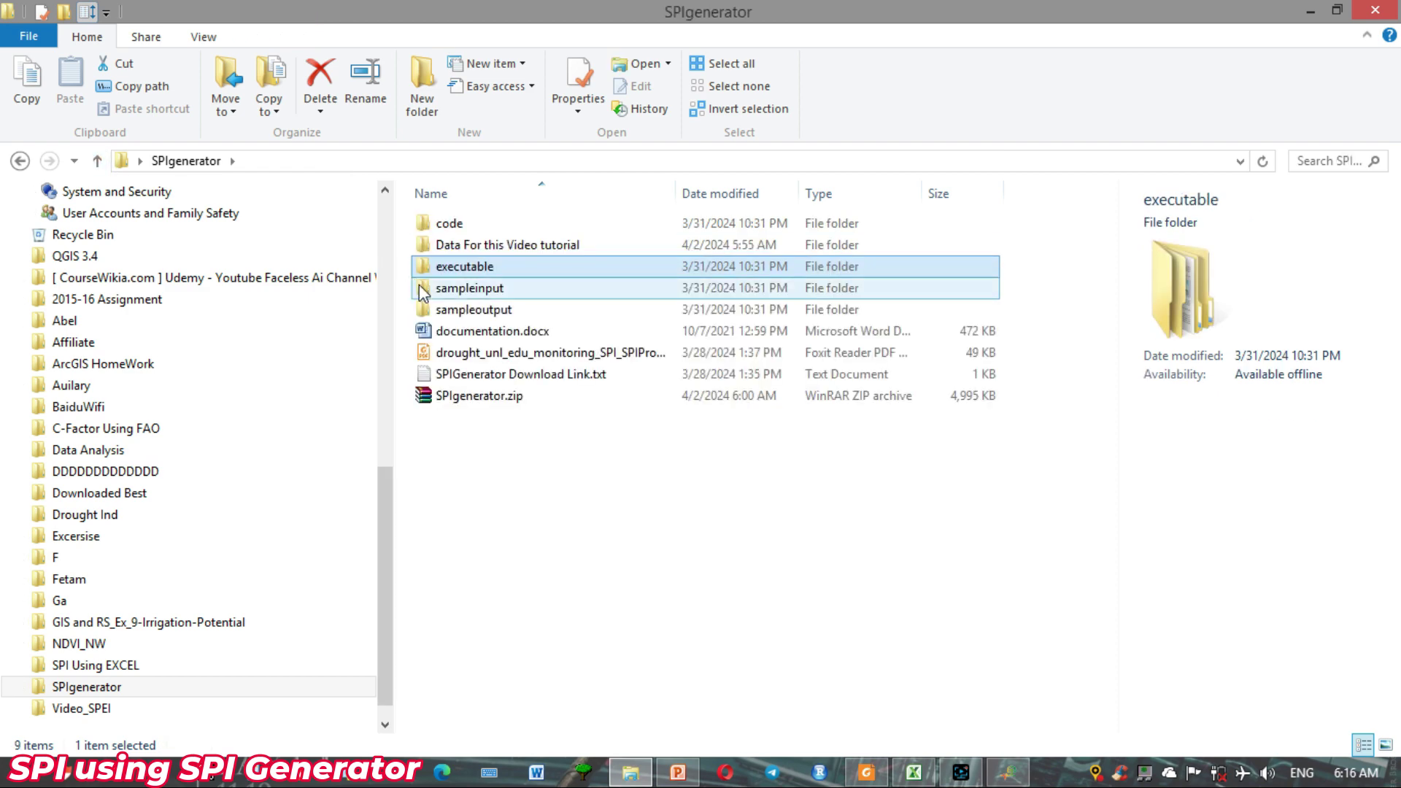
left_click(440, 296)
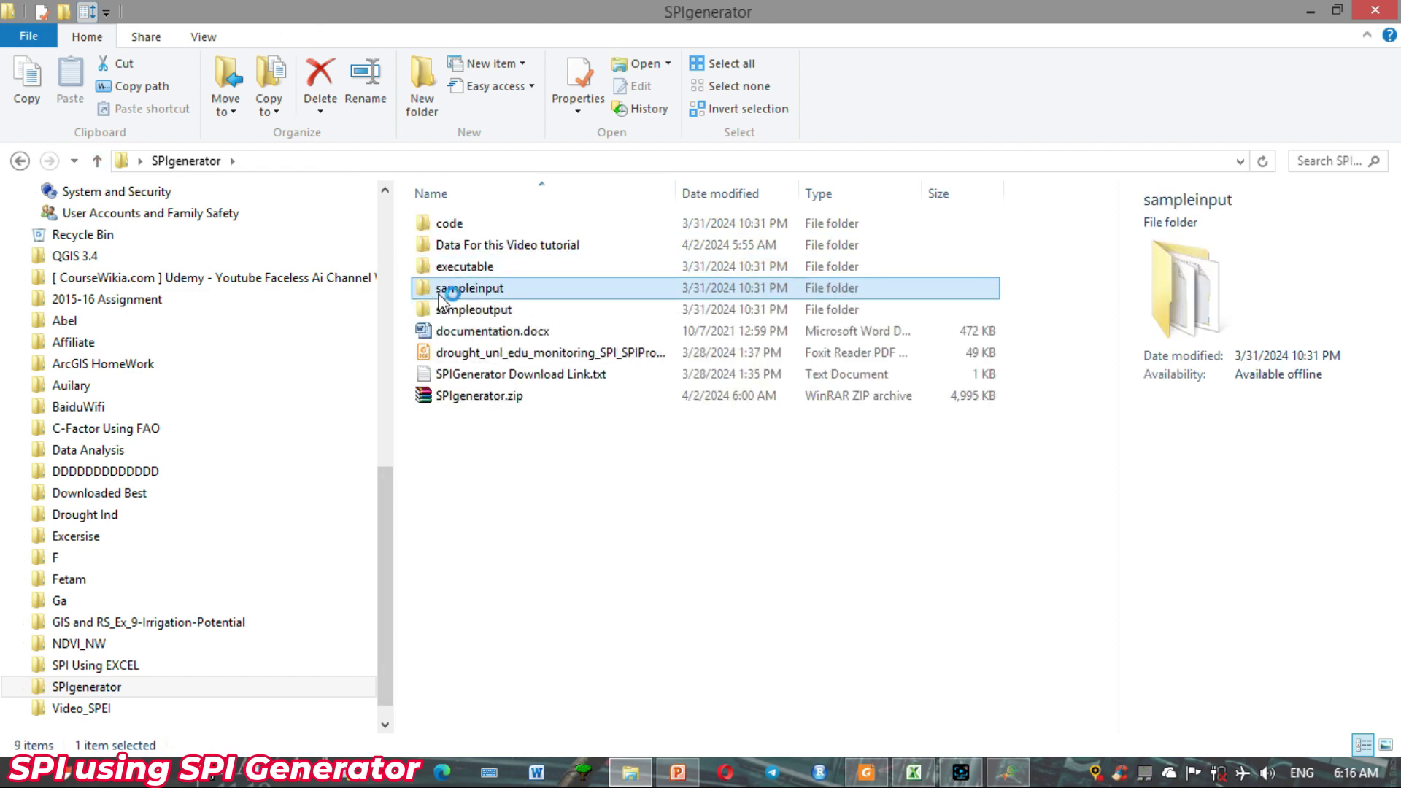
double_click(440, 295)
left_click(502, 247)
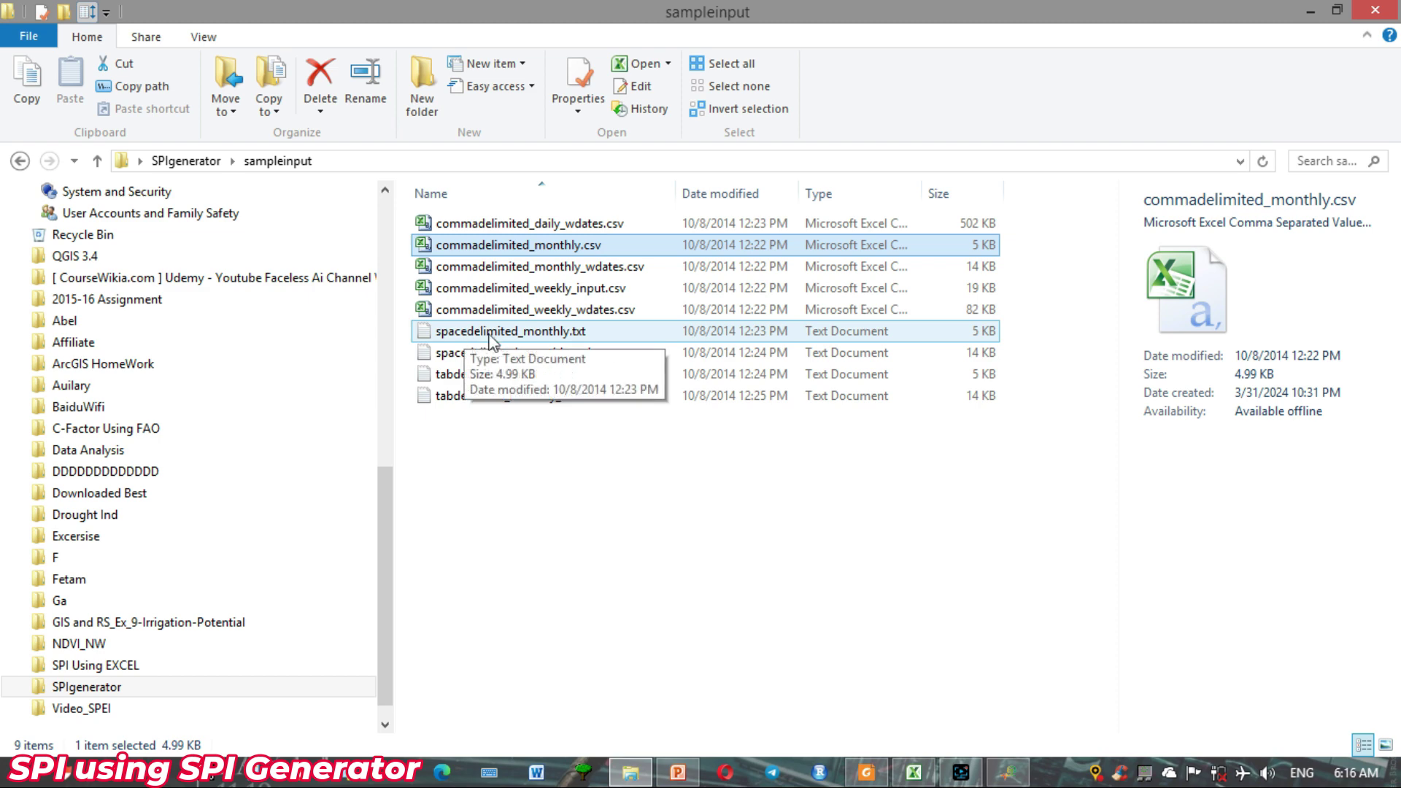
double_click(490, 334)
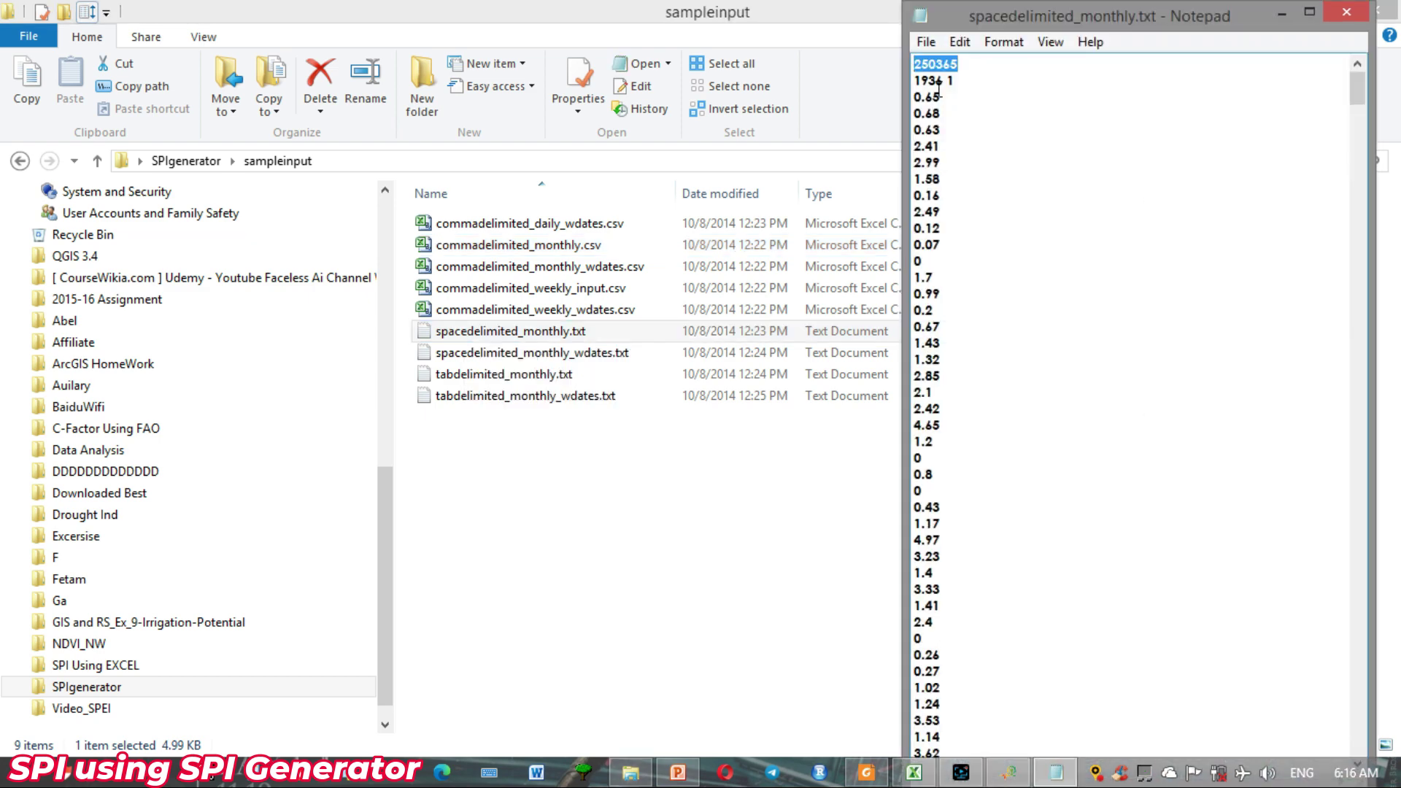
left_click(956, 80)
left_click_drag(917, 97, 995, 509)
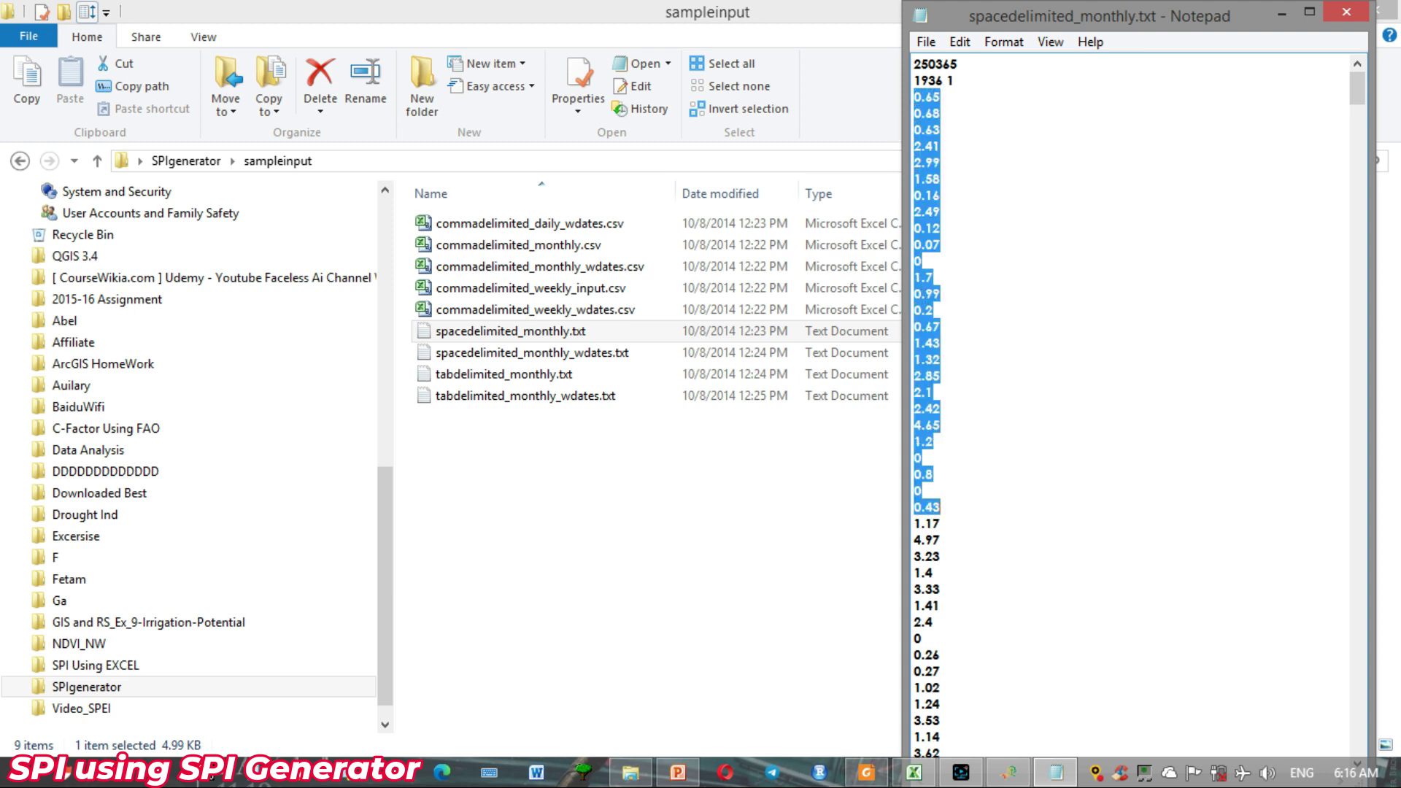
Switch to the PRCP_Column_Data workbook in Excel and copy the precipitation values in C2:C505
left_click(631, 772)
left_click(921, 772)
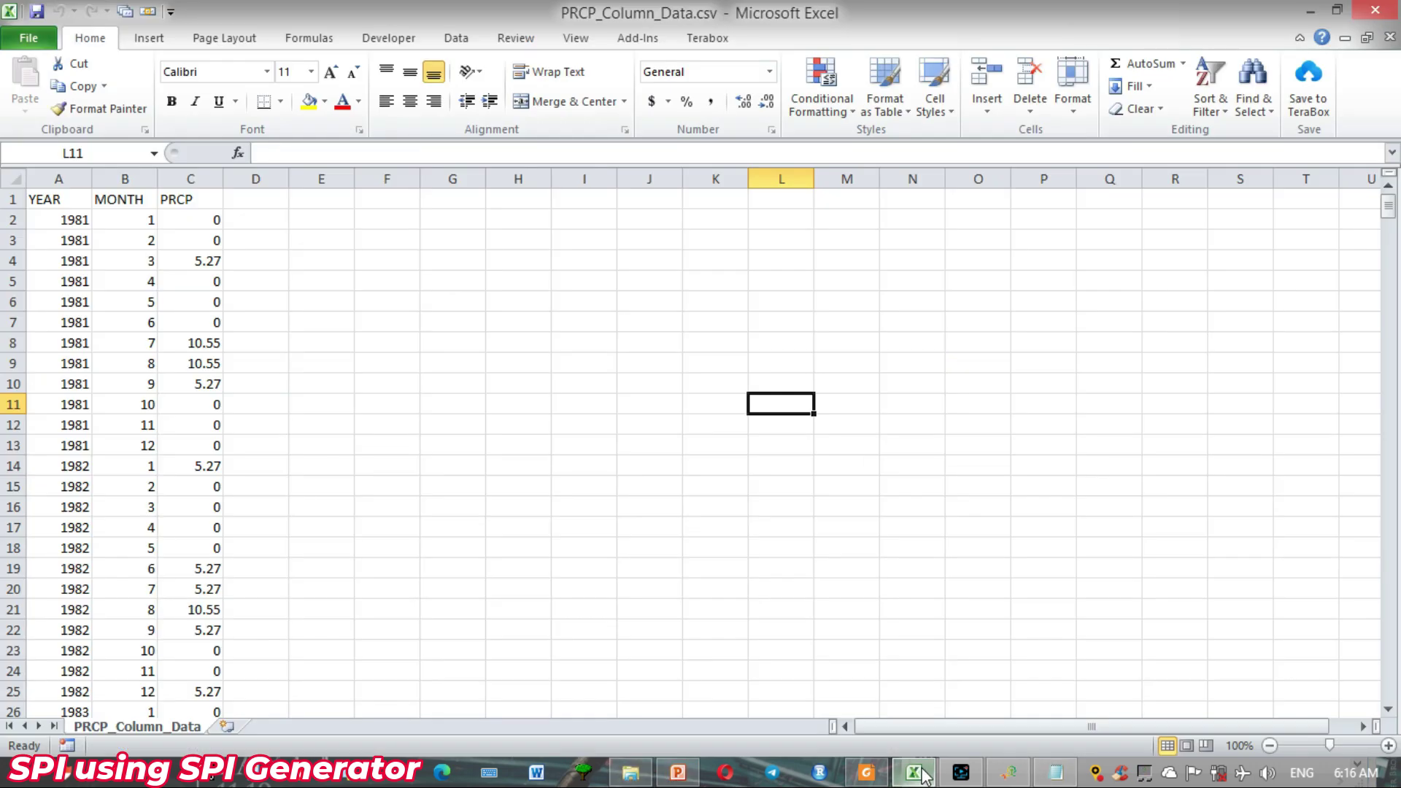
left_click_drag(208, 220, 204, 664)
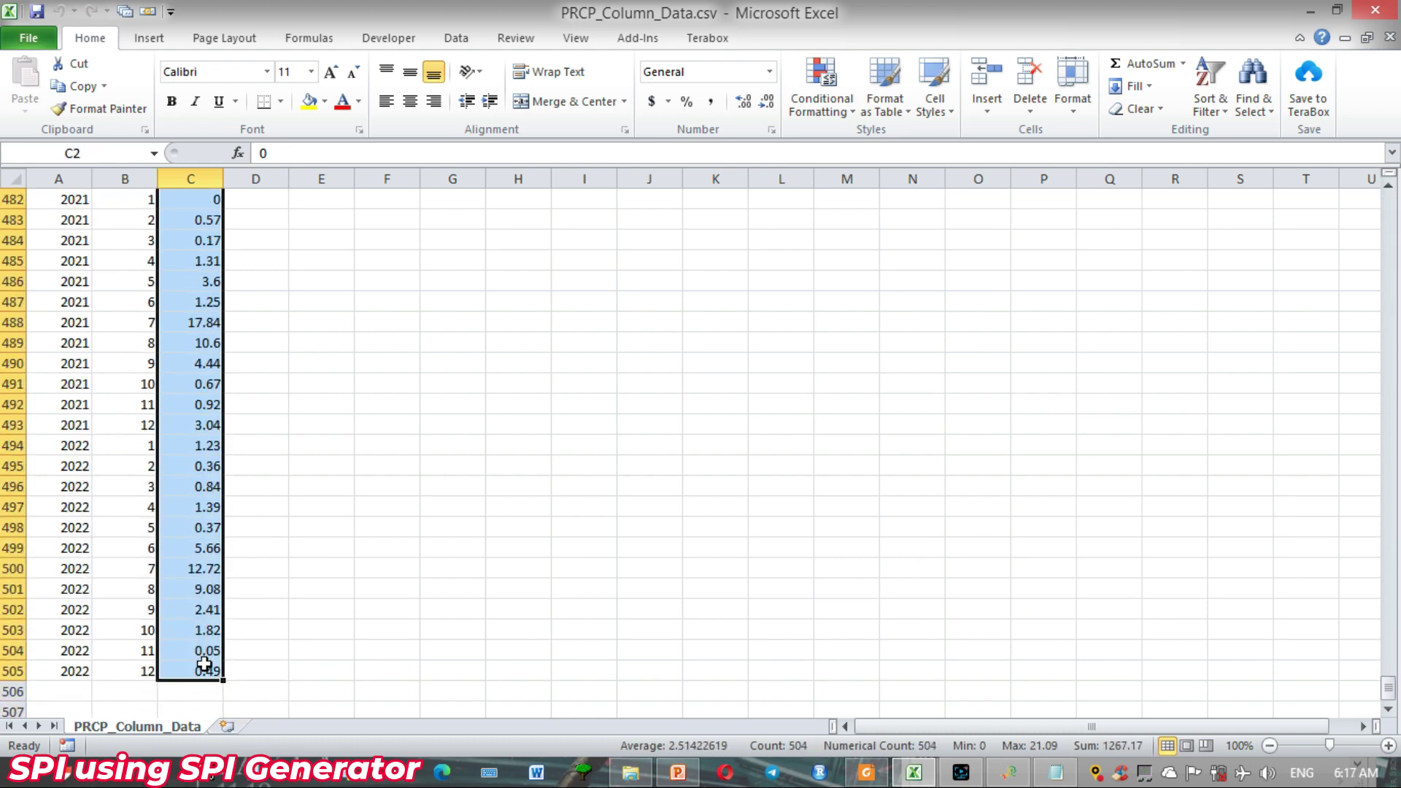
right_click(205, 664)
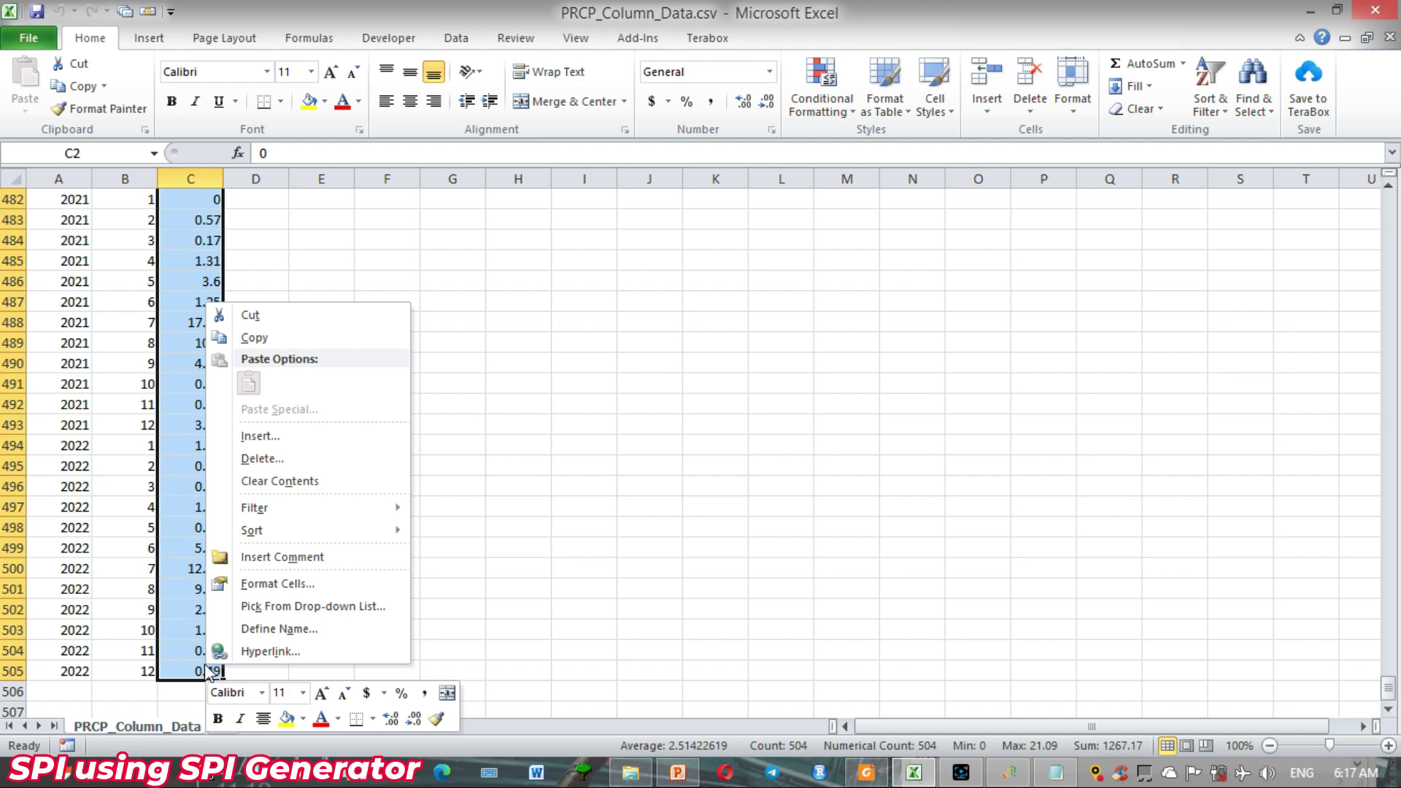
left_click(340, 338)
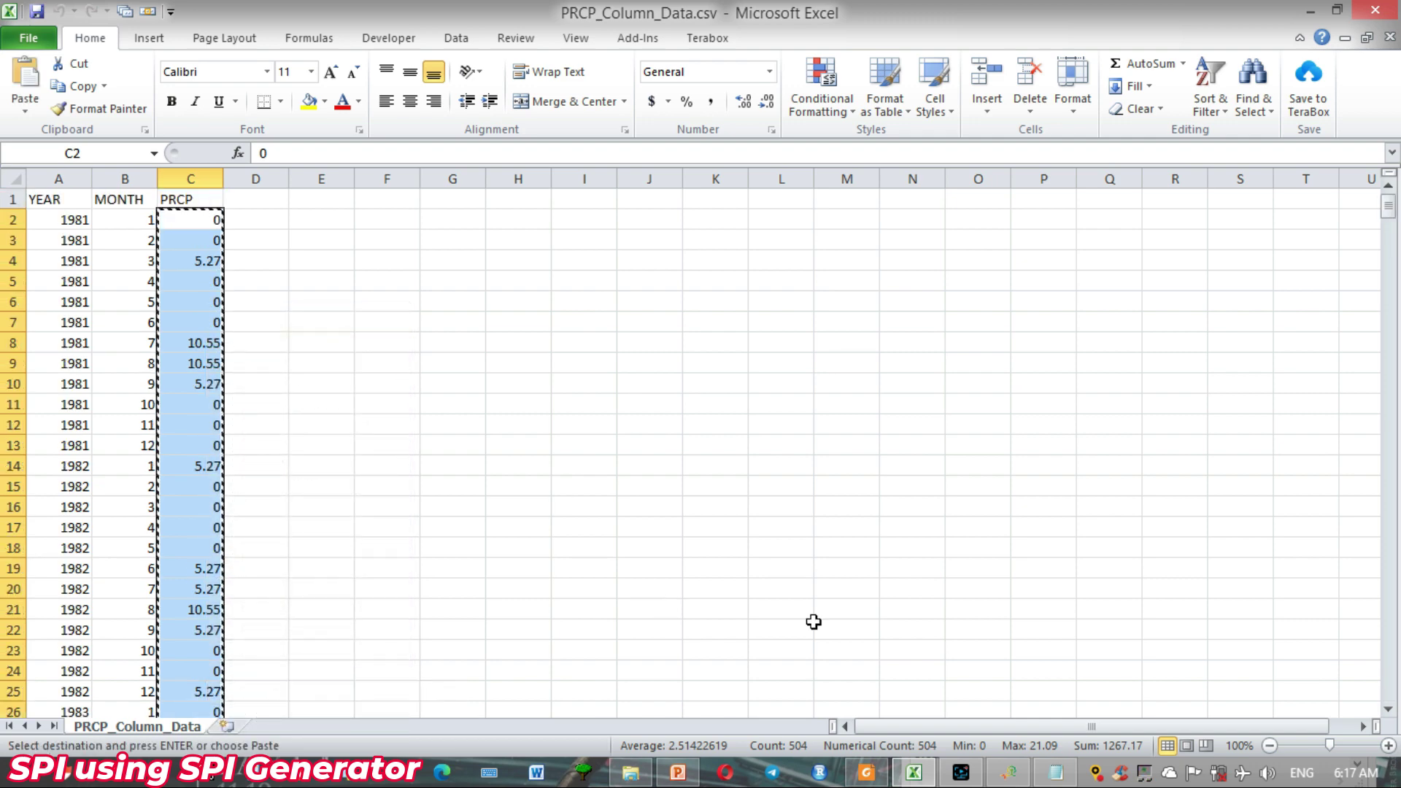
Switch back to the sample text file in Notepad and delete all sample values below the two header lines
left_click(1058, 774)
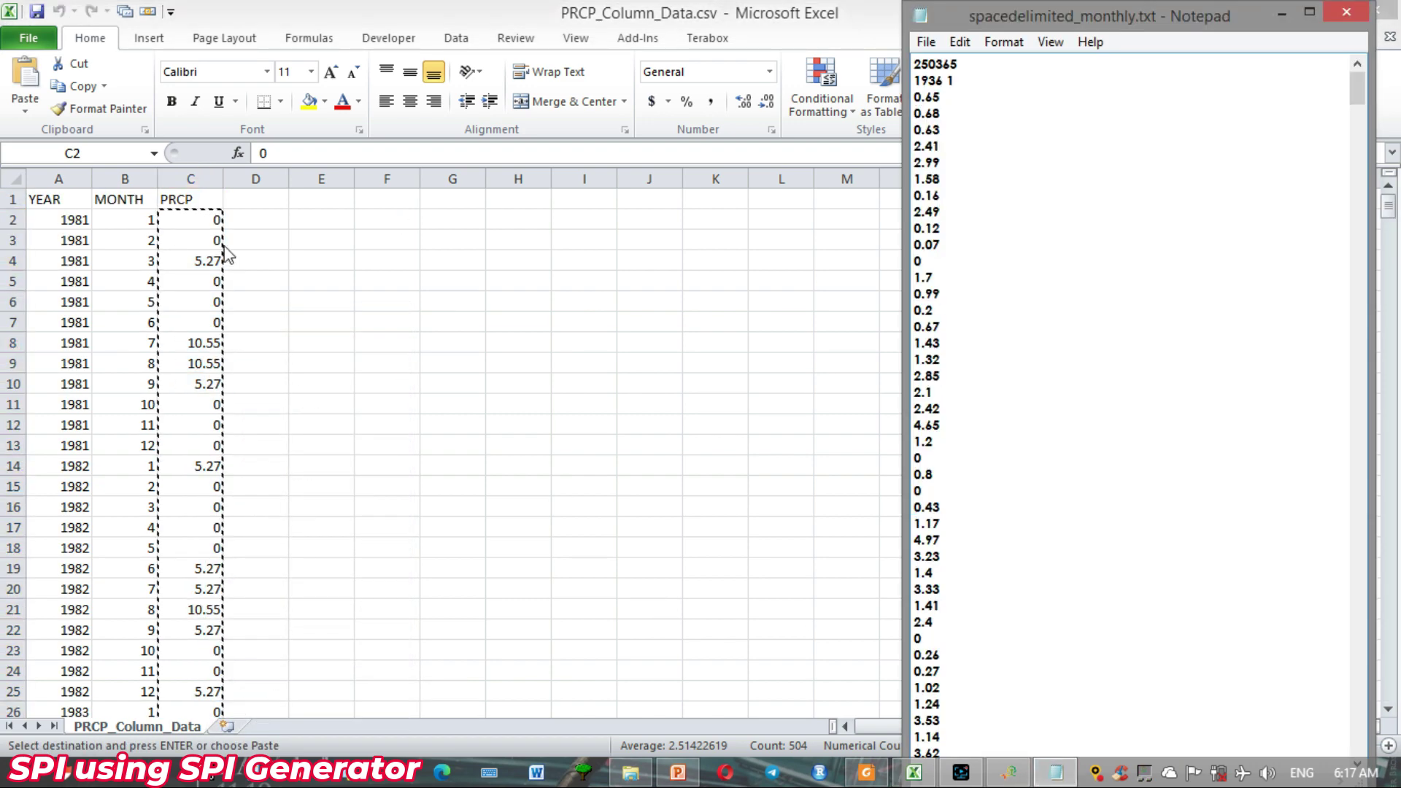
left_click_drag(917, 96, 921, 784)
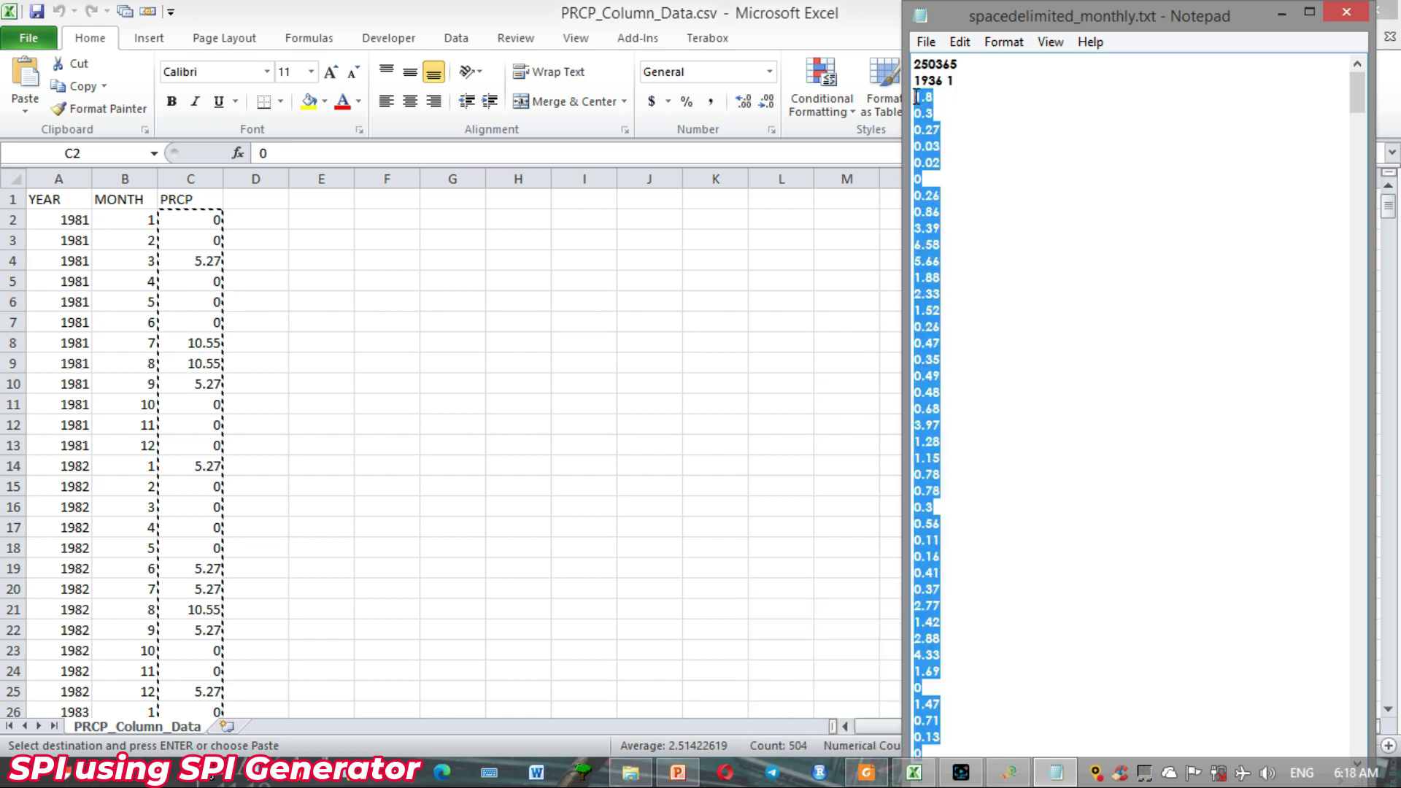
key("Delete")
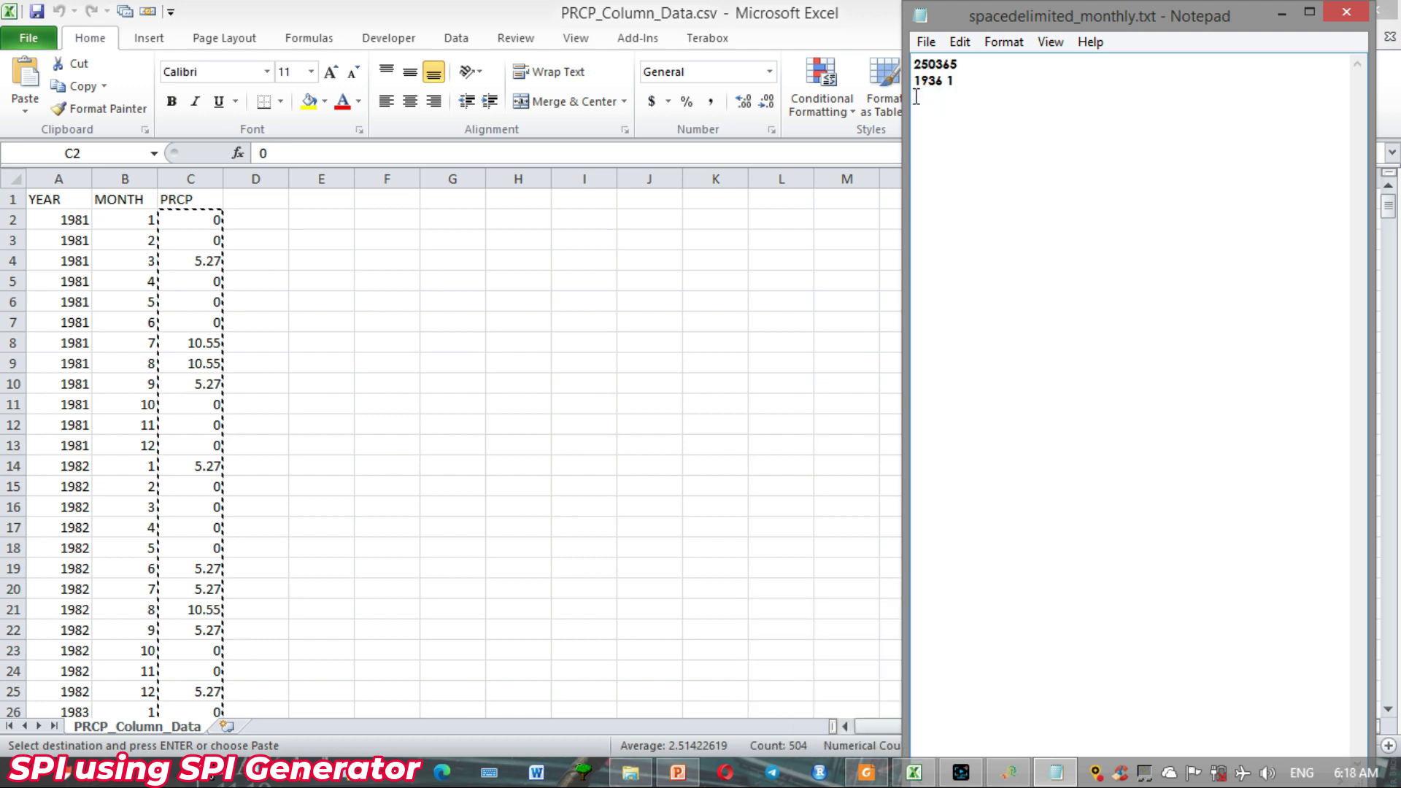
Set the start year in the second header line to 1981 and begin an empty line below it
left_click_drag(929, 80, 944, 81)
type("81")
left_click(962, 81)
key("Return")
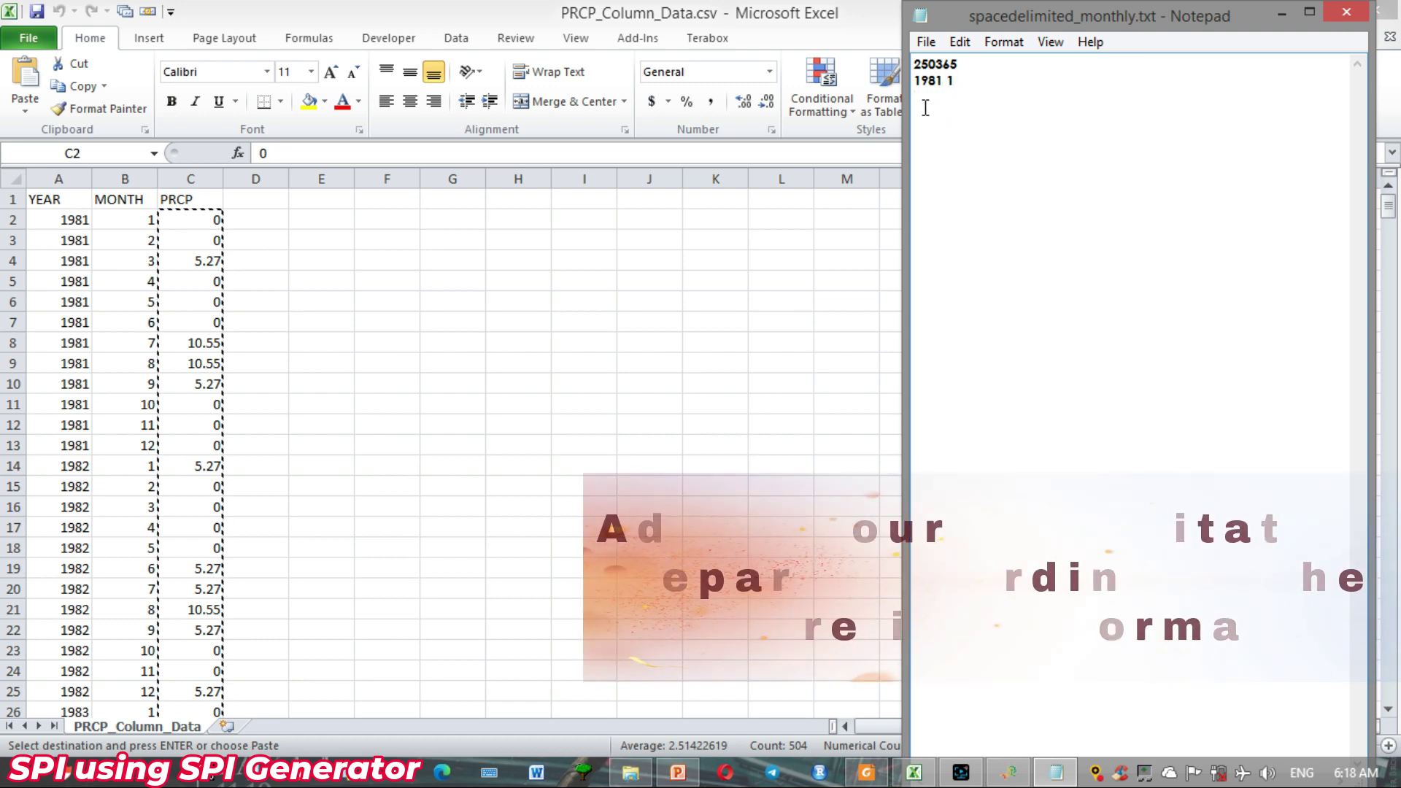
Paste the copied precipitation values below the header and replace the first line's identifier with 1000000
right_click(918, 102)
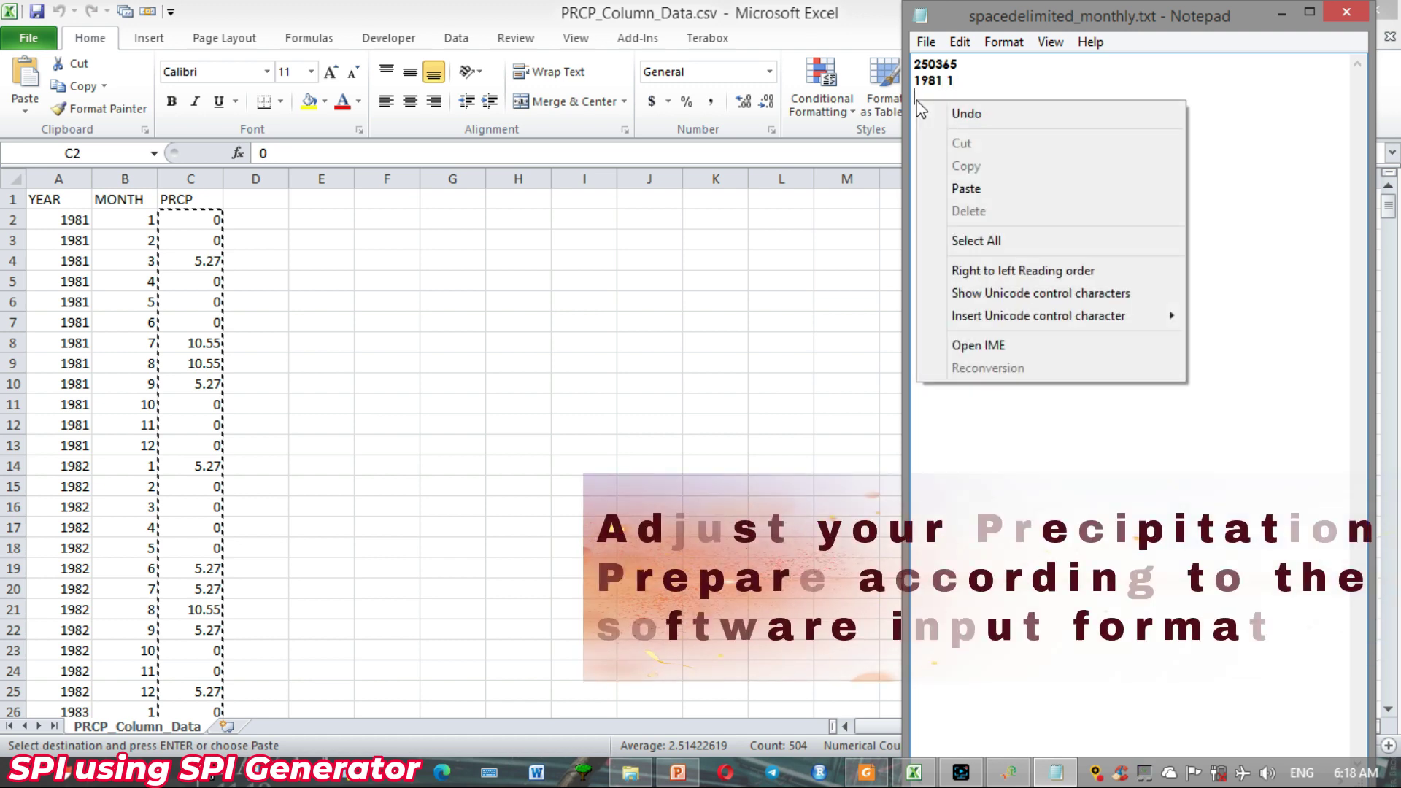
left_click(963, 188)
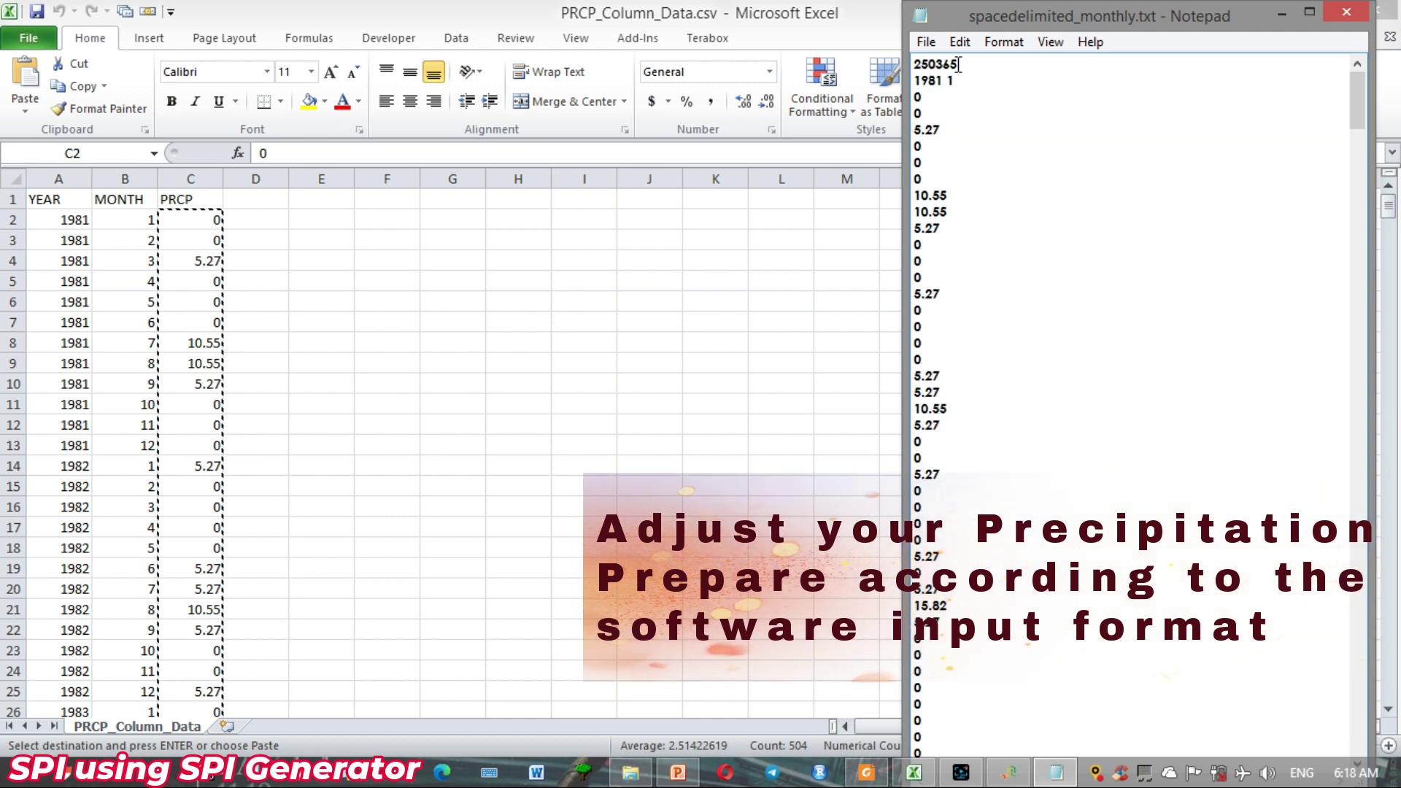
left_click_drag(958, 65, 912, 62)
type("1000000")
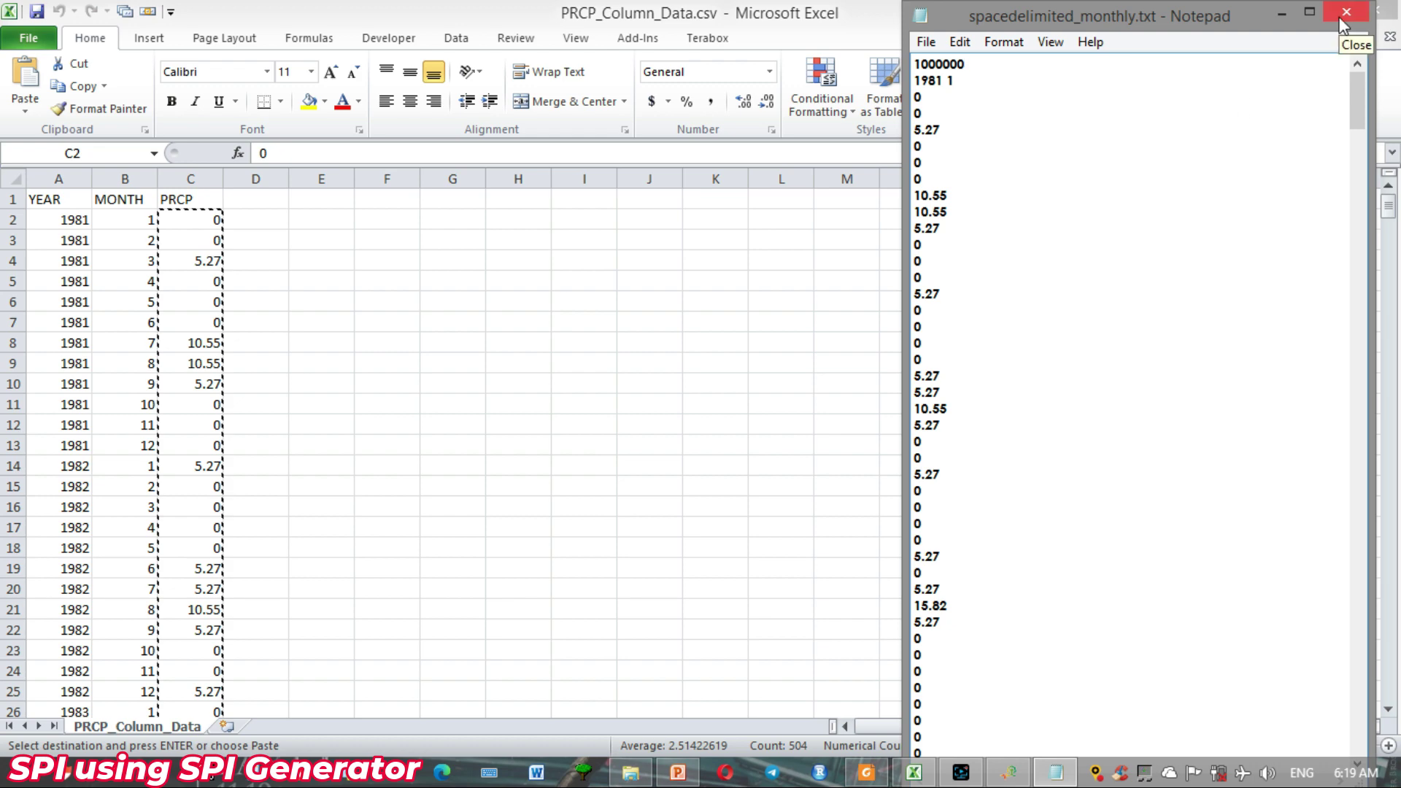
Start saving the text as a new file in the Data For this Video tutorial folder of SPIgenerator
left_click(927, 43)
left_click(960, 130)
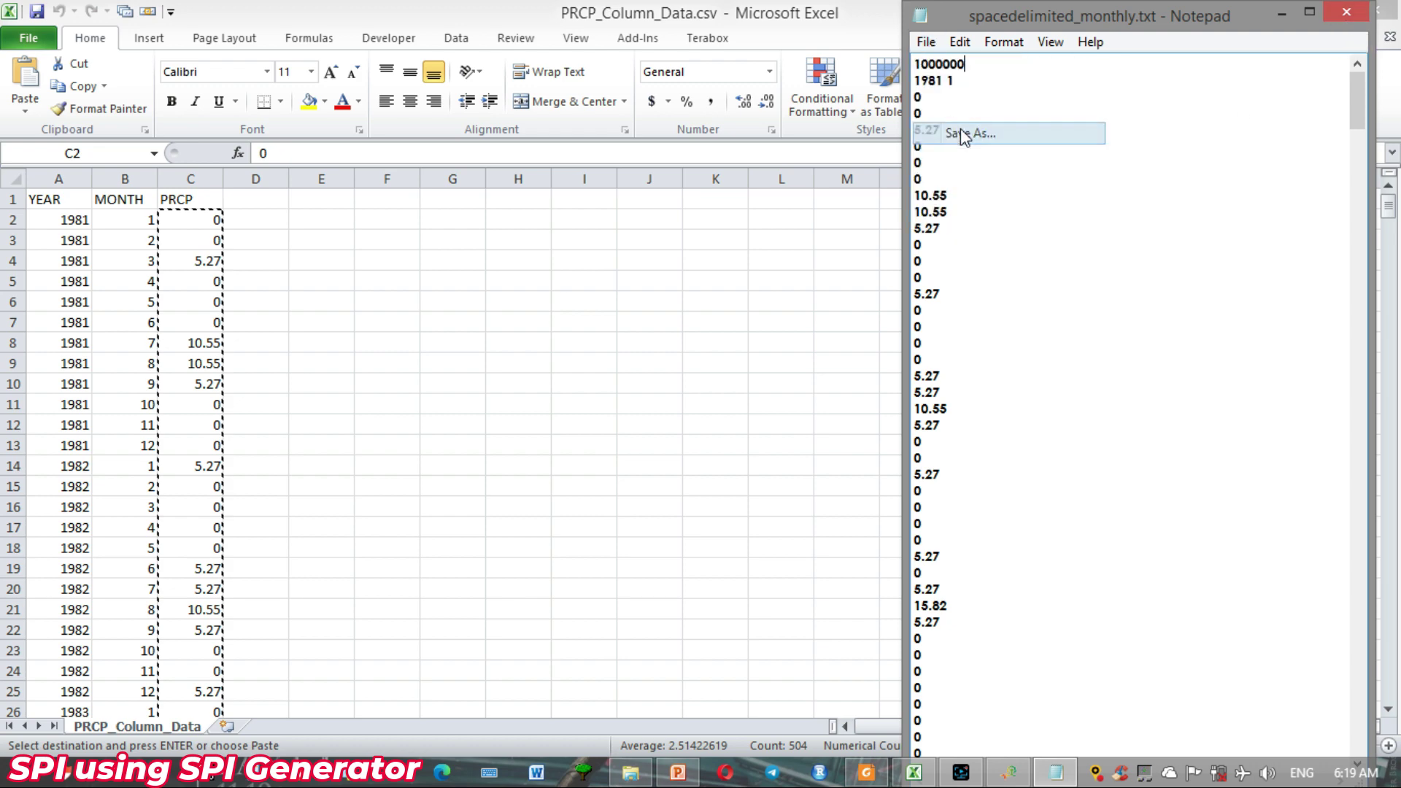
left_click(829, 180)
double_click(1066, 234)
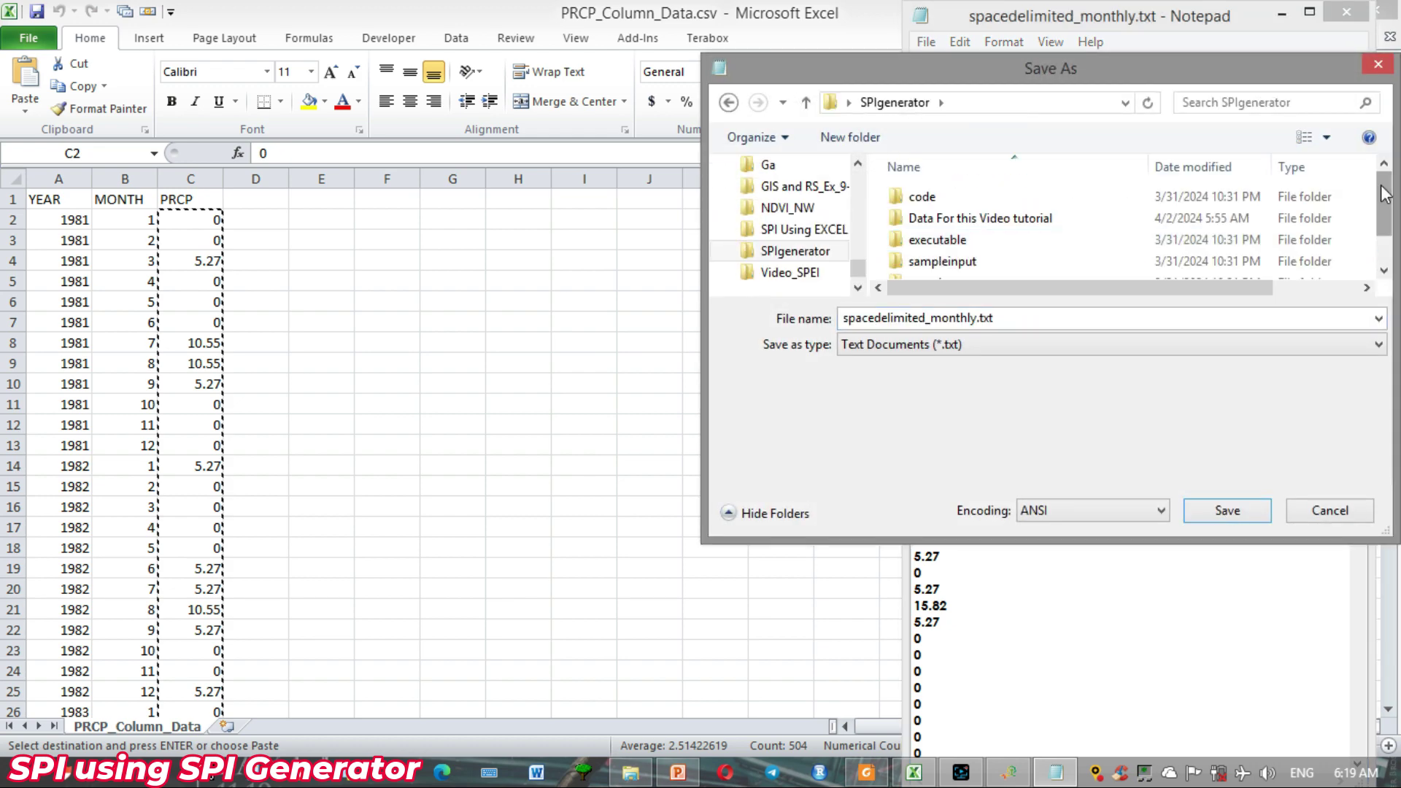
left_click_drag(1384, 206, 1385, 219)
scroll(1037, 226, "up", 1)
left_click(1029, 224)
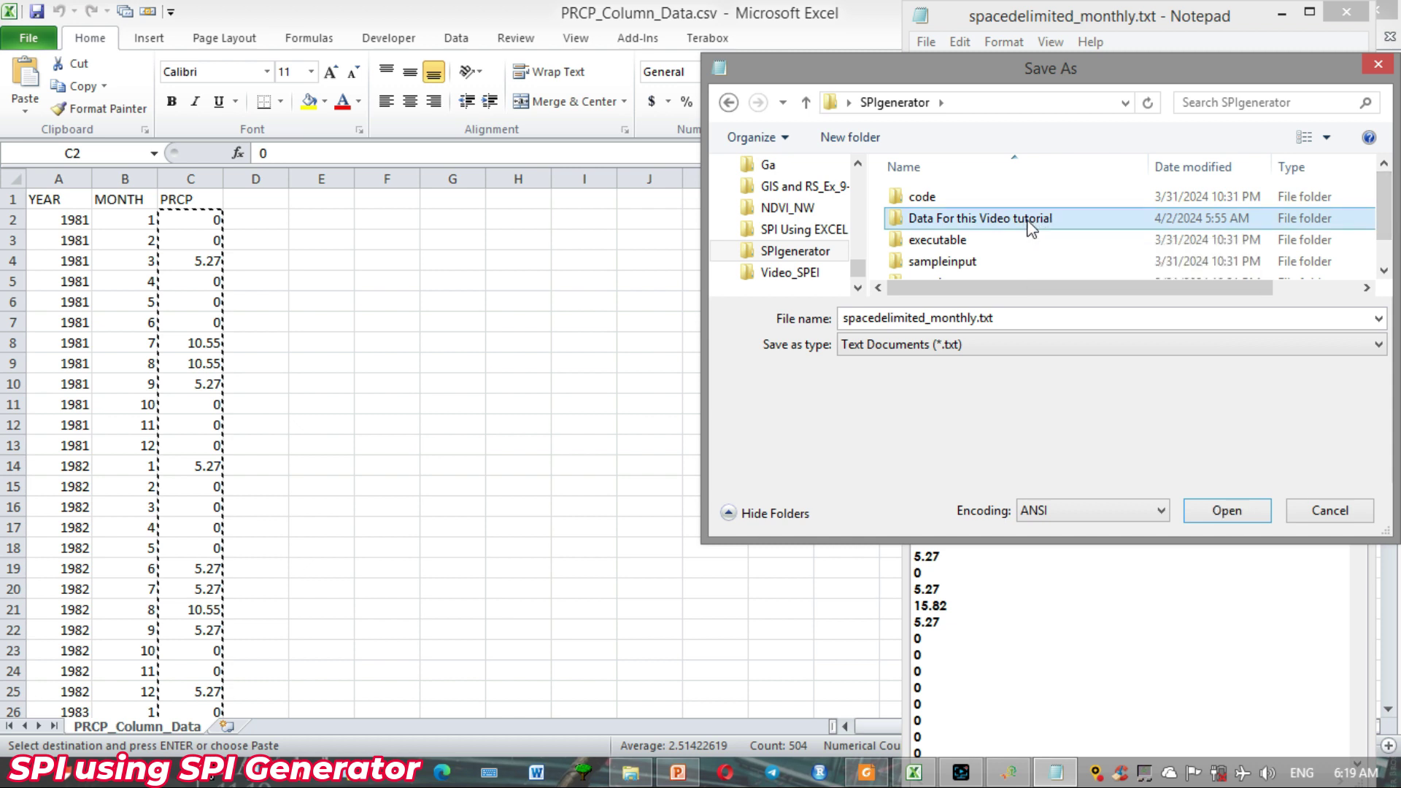
double_click(1031, 223)
Name the file monthly.txt and save it
left_click(927, 319)
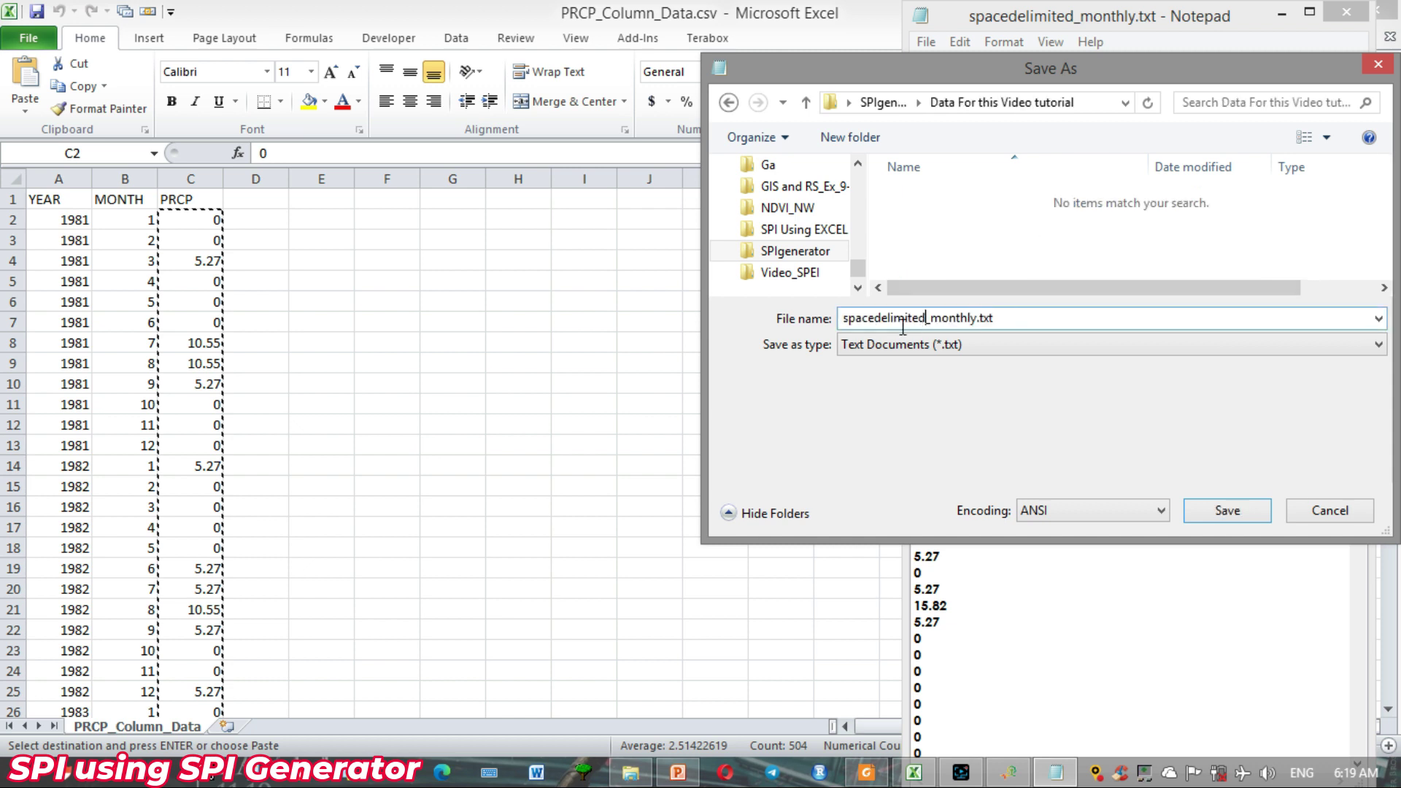
left_click(977, 318)
key("BackSpace")
key("BackSpace")
left_click_drag(929, 319, 751, 332)
key("BackSpace")
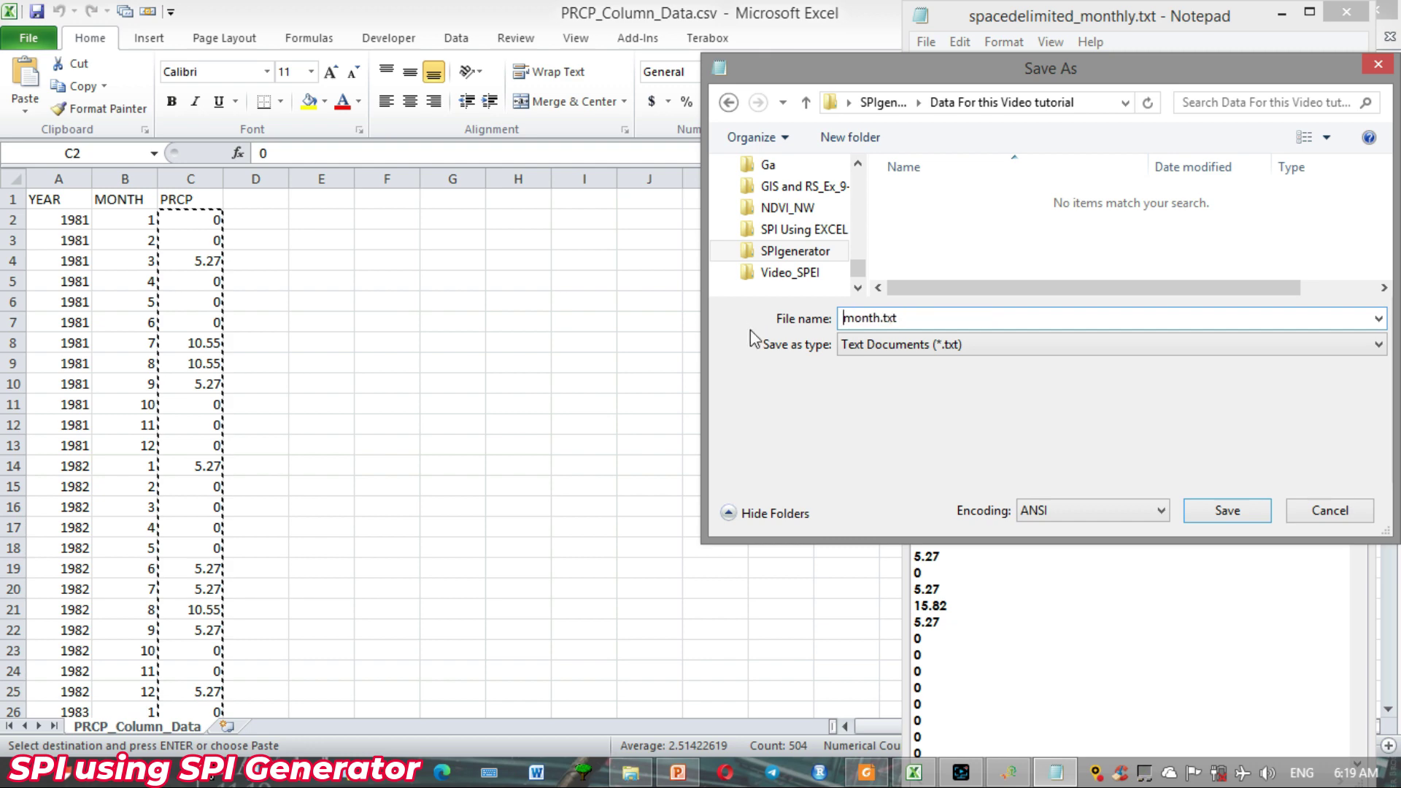
left_click(881, 318)
type("ly")
left_click(1241, 510)
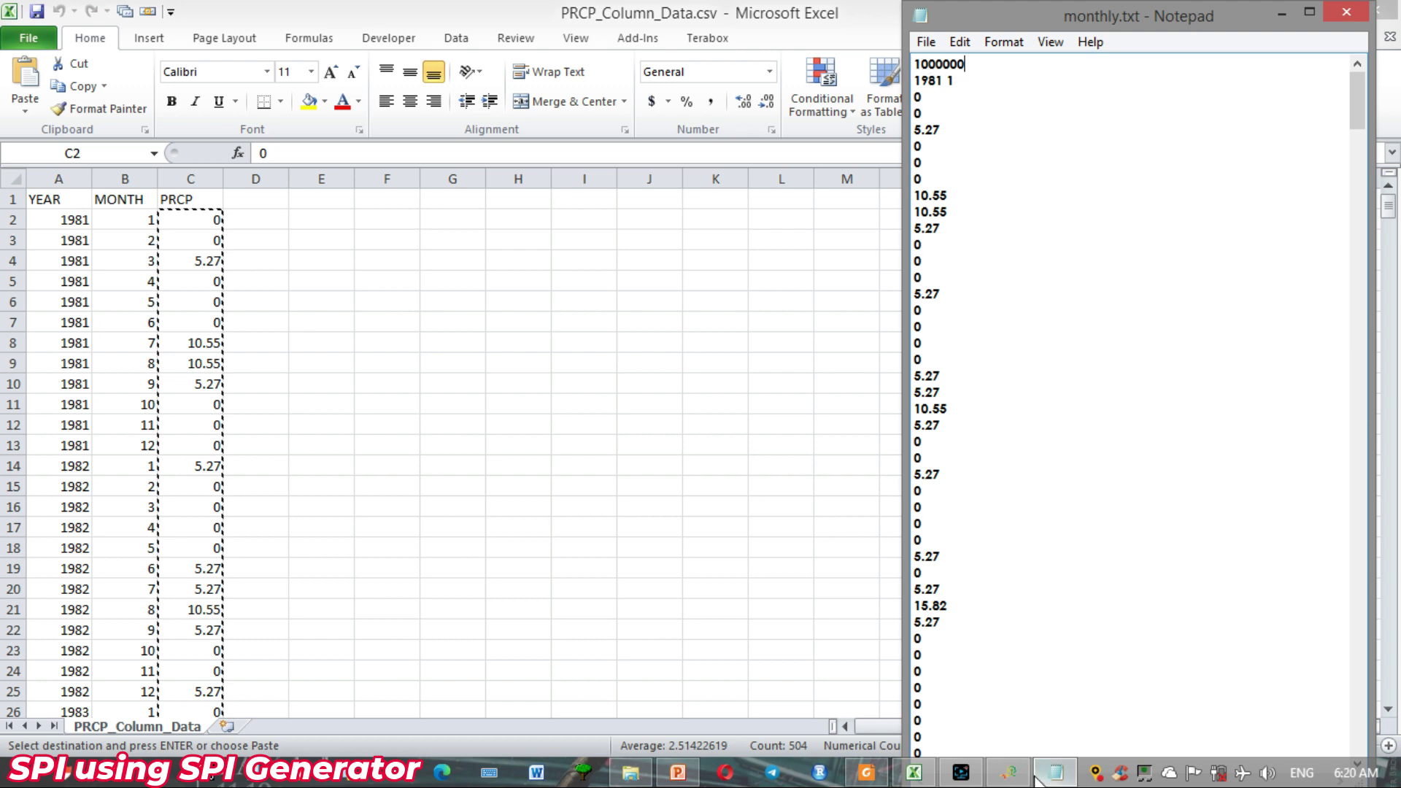
Switch to SPI Generator and set the input data type to Monthly and the data delimiter to Space
left_click(1011, 775)
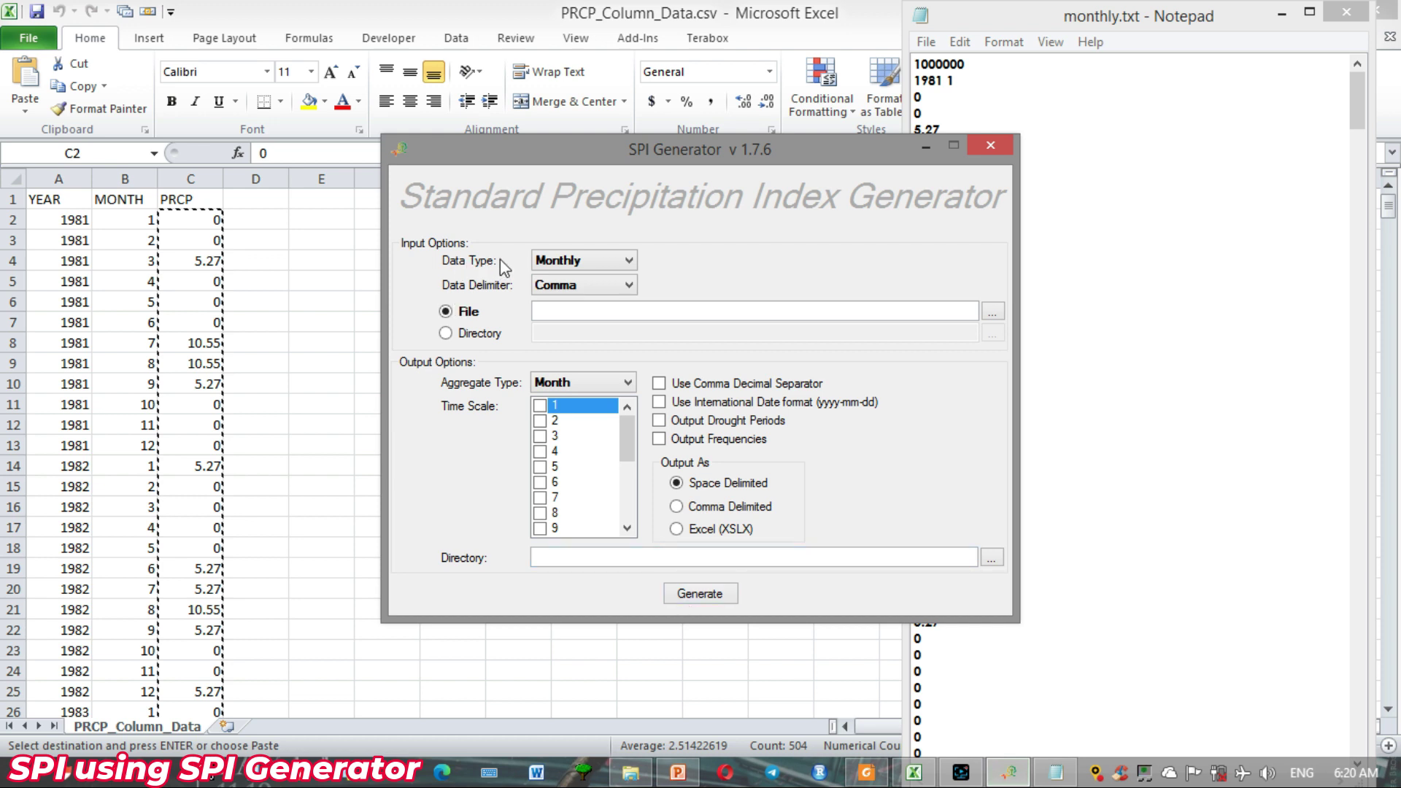
left_click(555, 260)
left_click(555, 278)
left_click(602, 285)
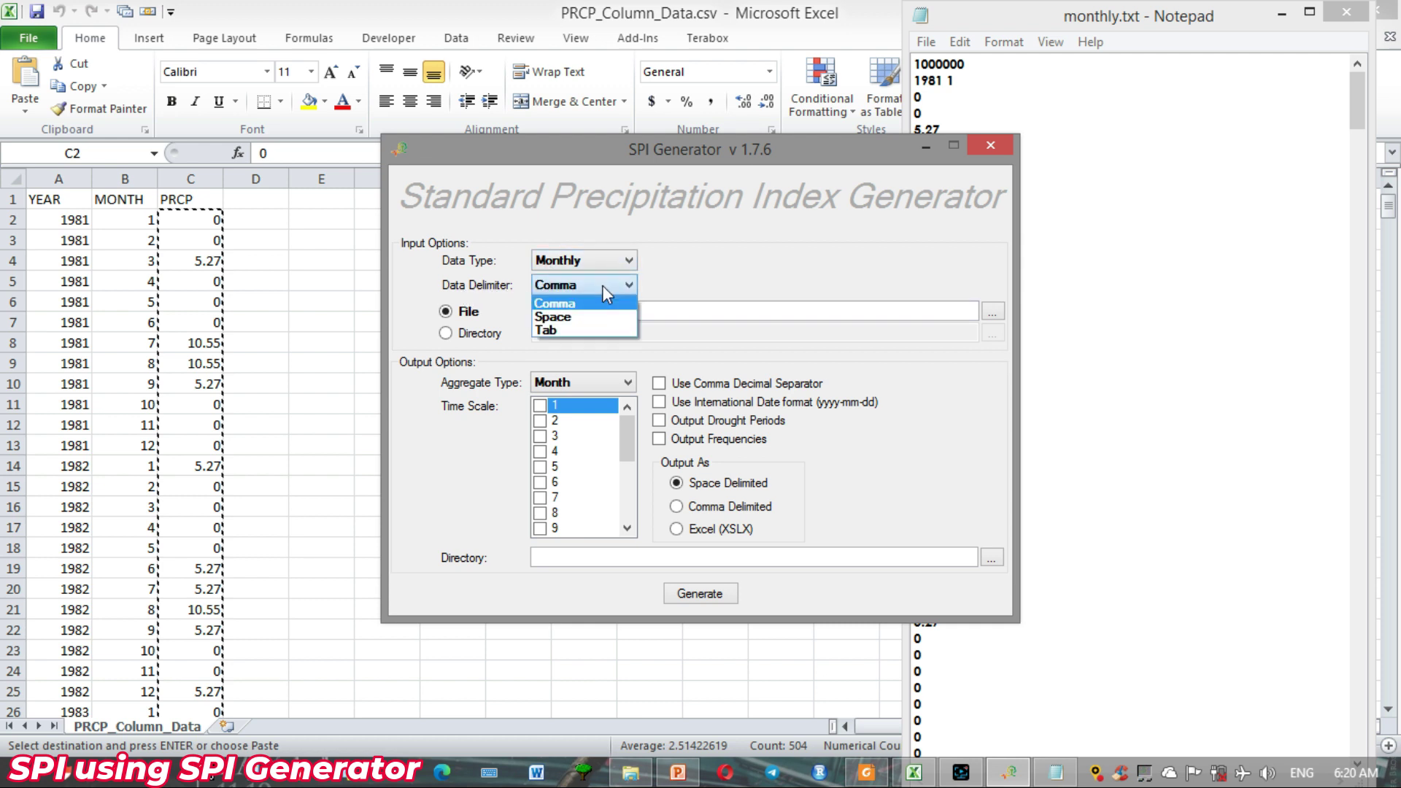
left_click(559, 318)
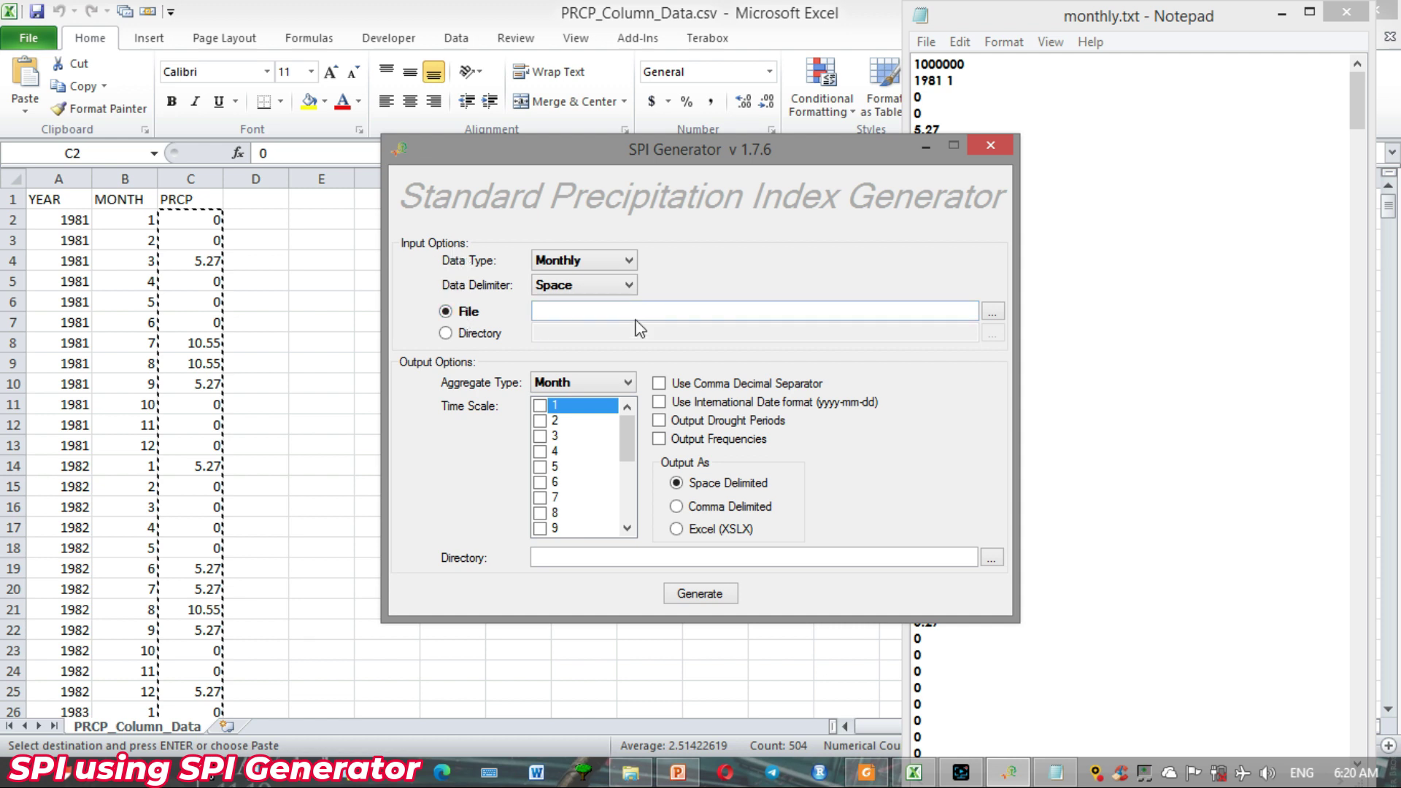
Load monthly.txt from the Data For this Video tutorial folder as the input file
left_click(993, 312)
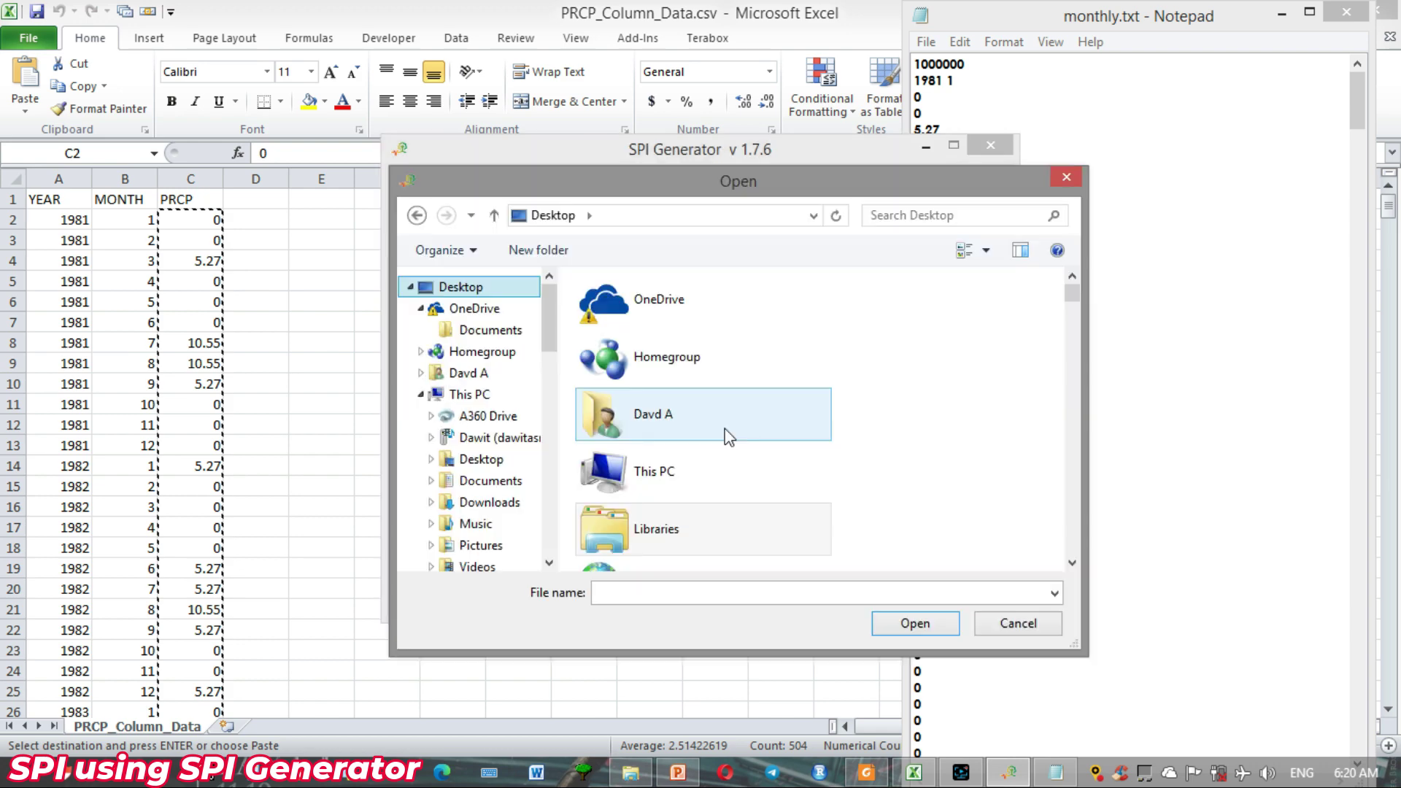
scroll(725, 408, "down", 5)
double_click(728, 350)
double_click(704, 335)
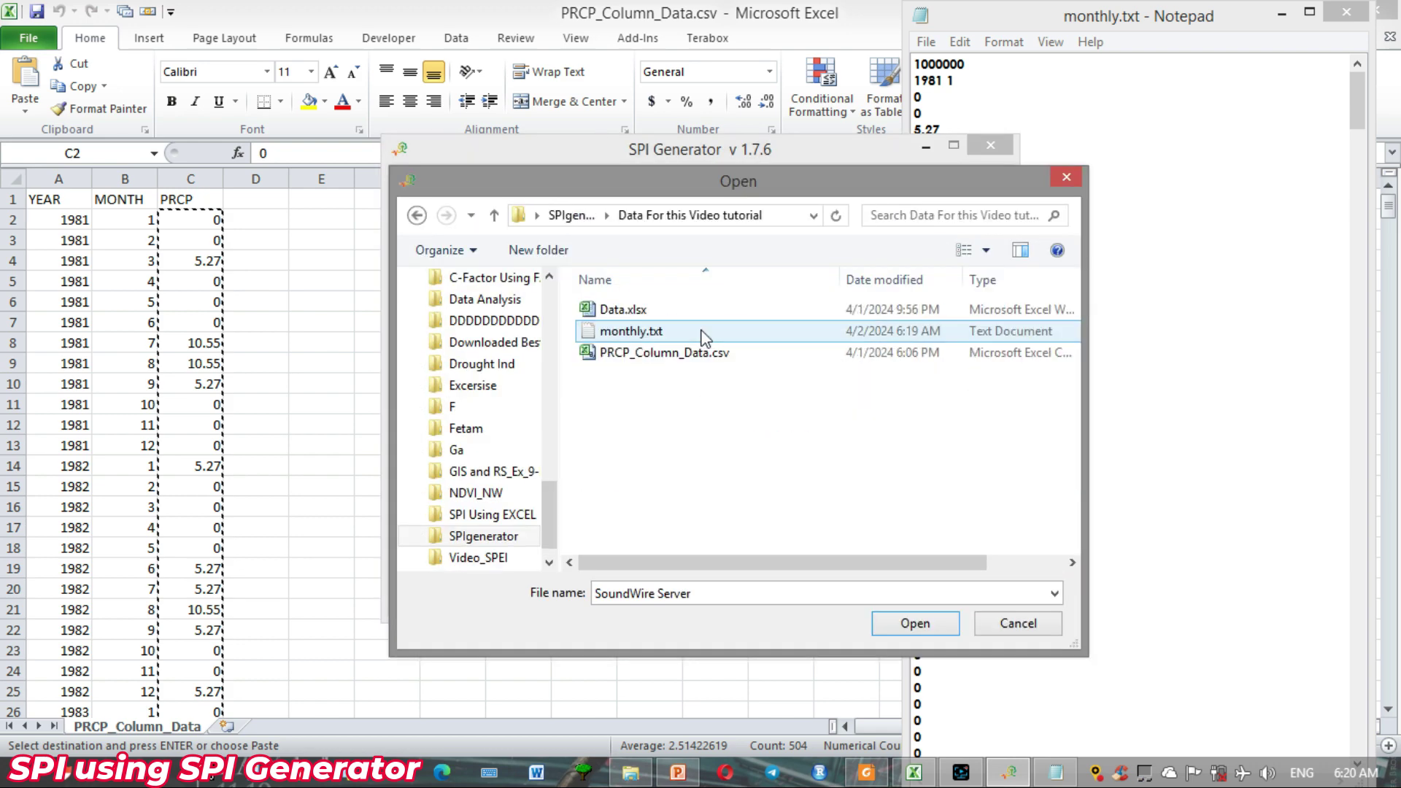
left_click(652, 333)
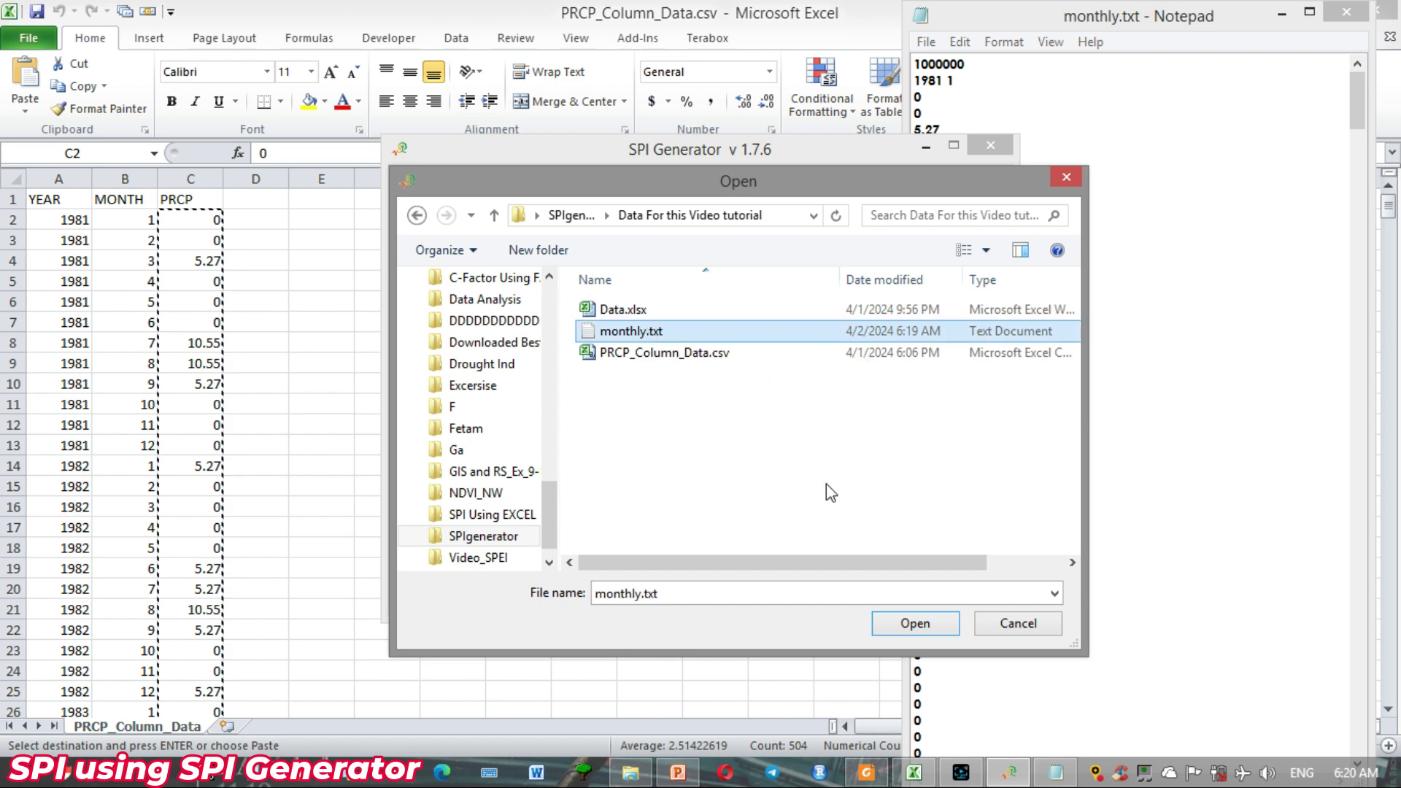
left_click(919, 627)
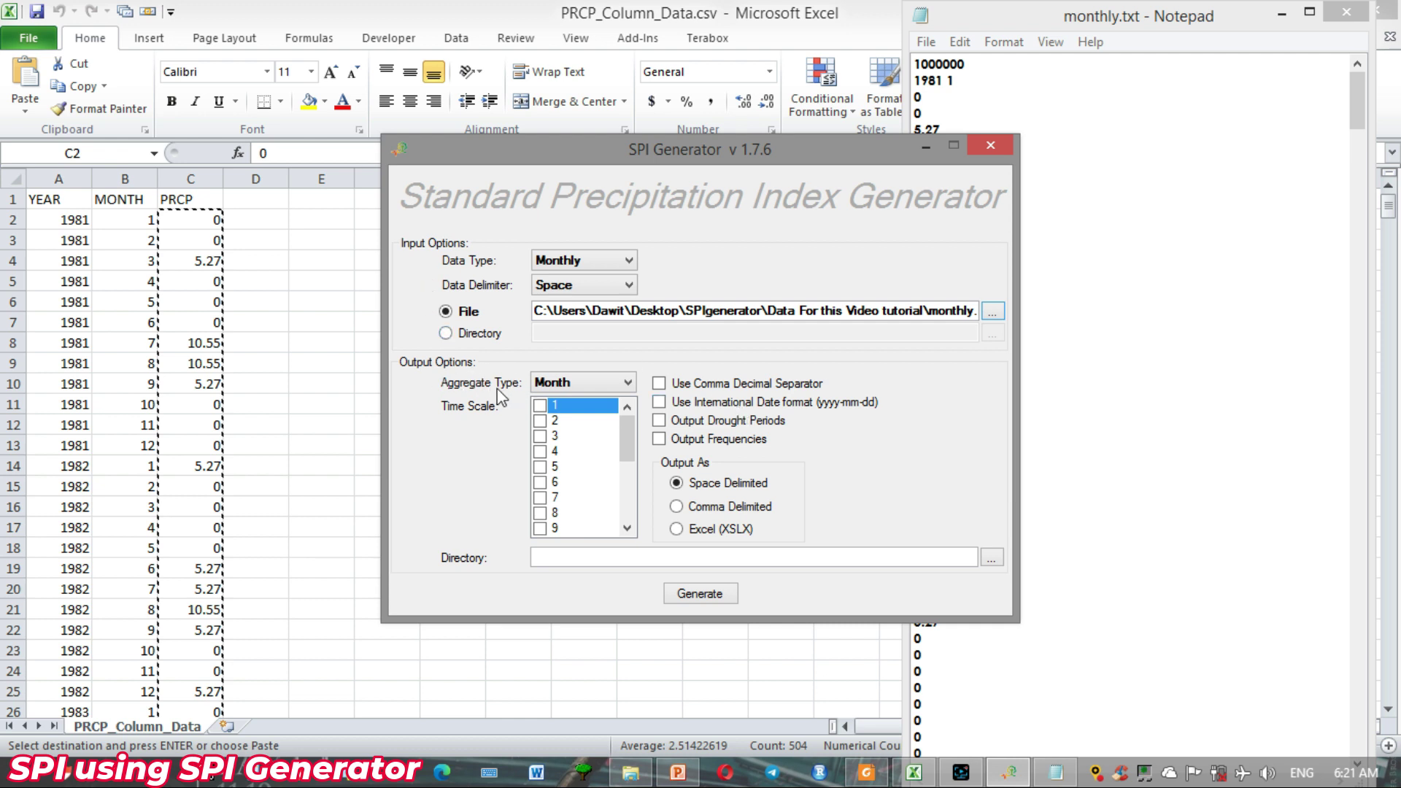
Set the output aggregate type to Month and select time scales 1, 3, 6, 9, 12 and 24
left_click(543, 384)
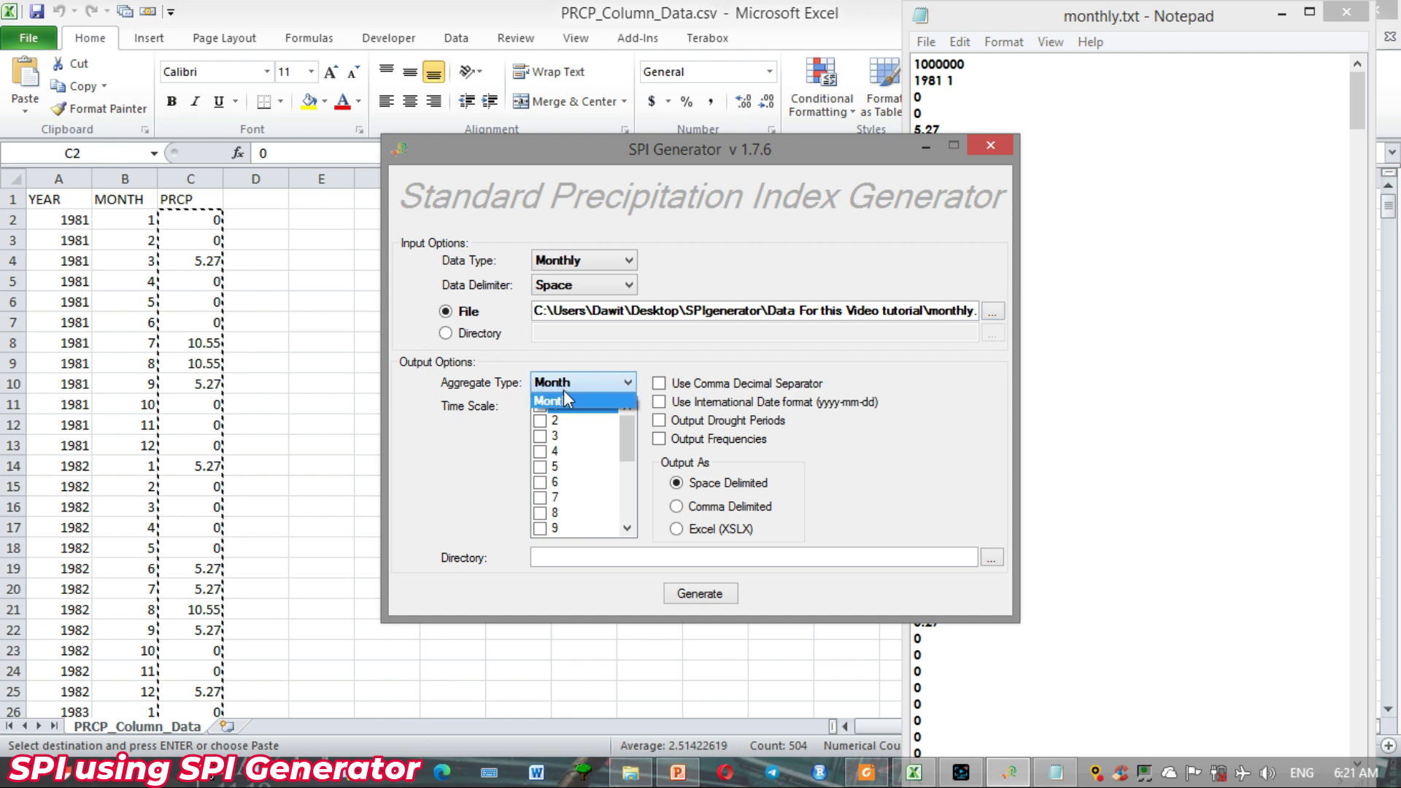
left_click(563, 398)
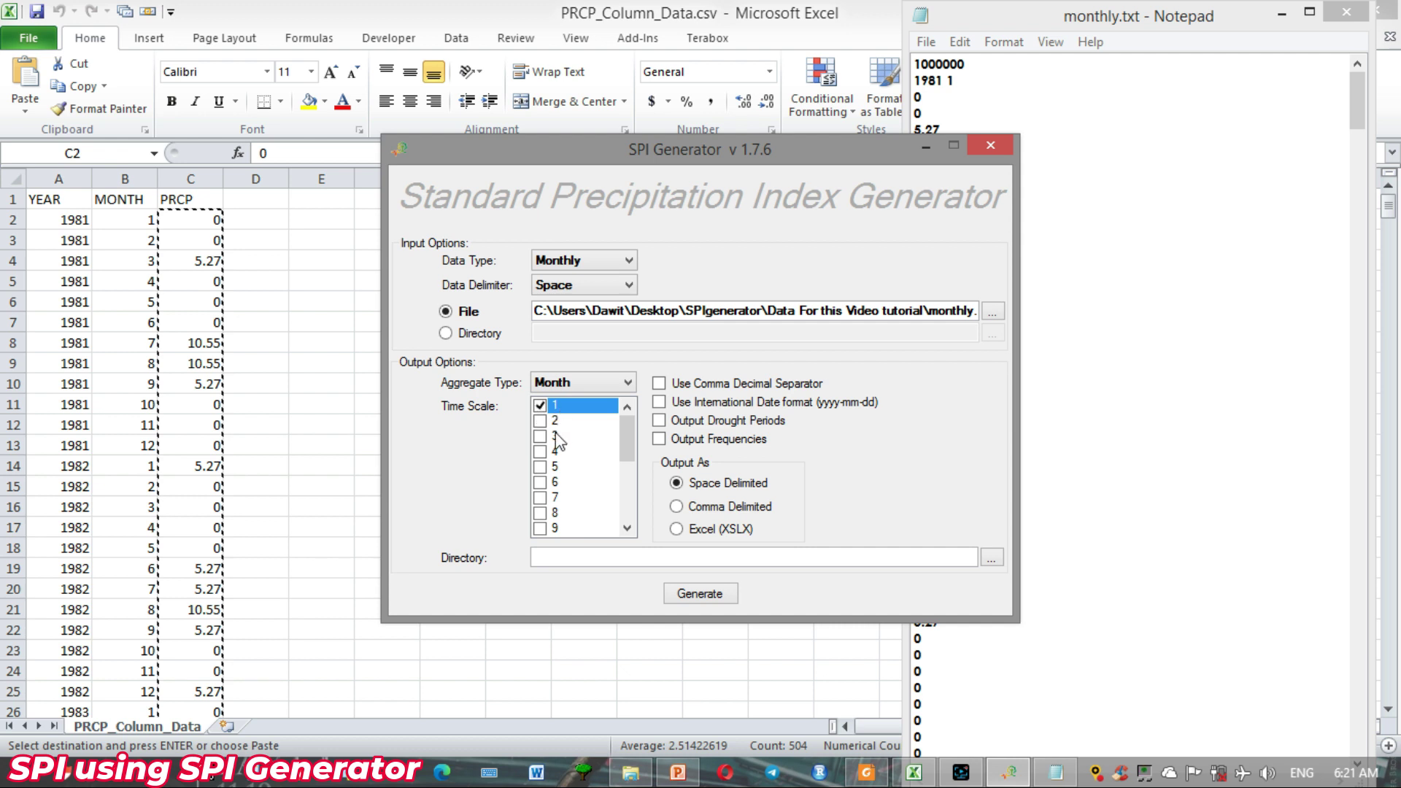
left_click(540, 437)
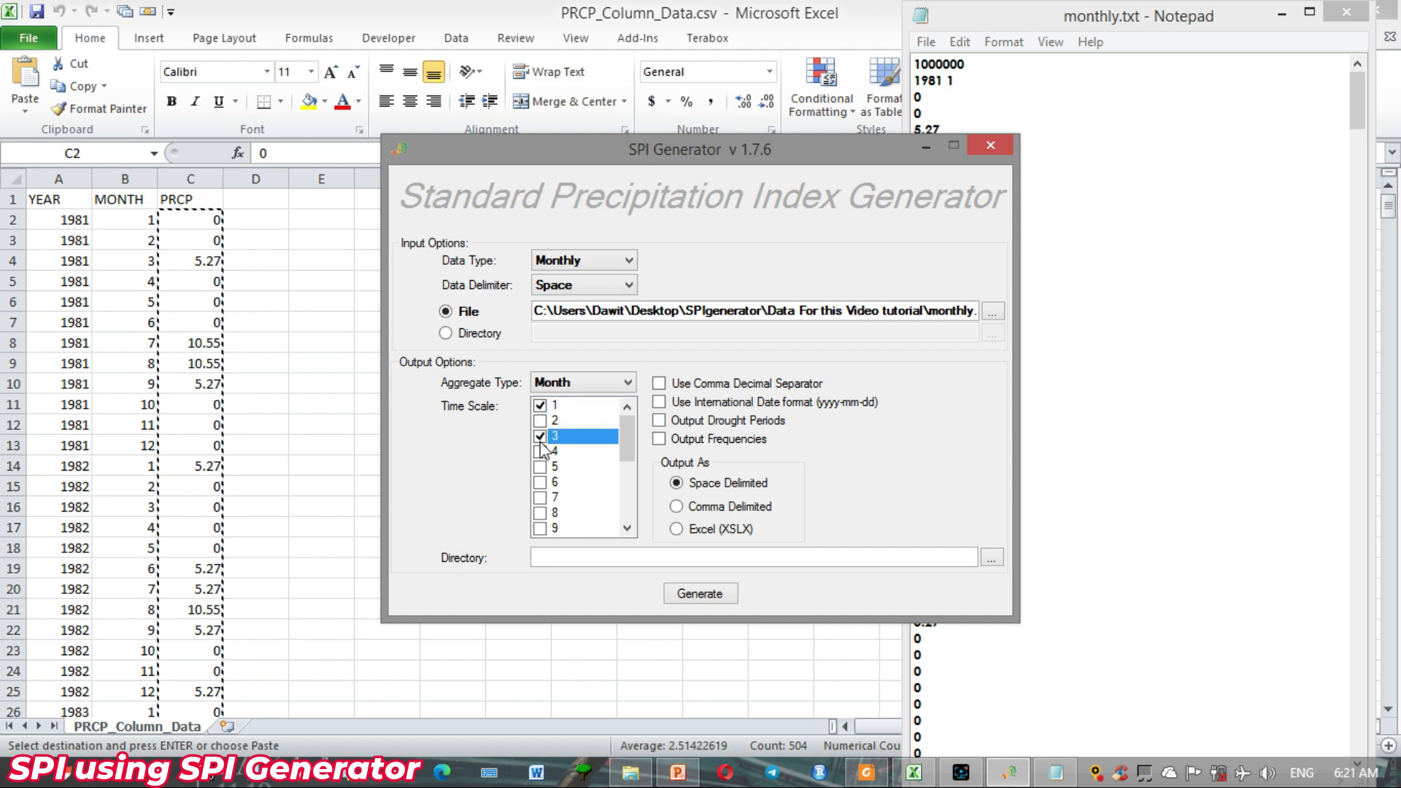
left_click(540, 484)
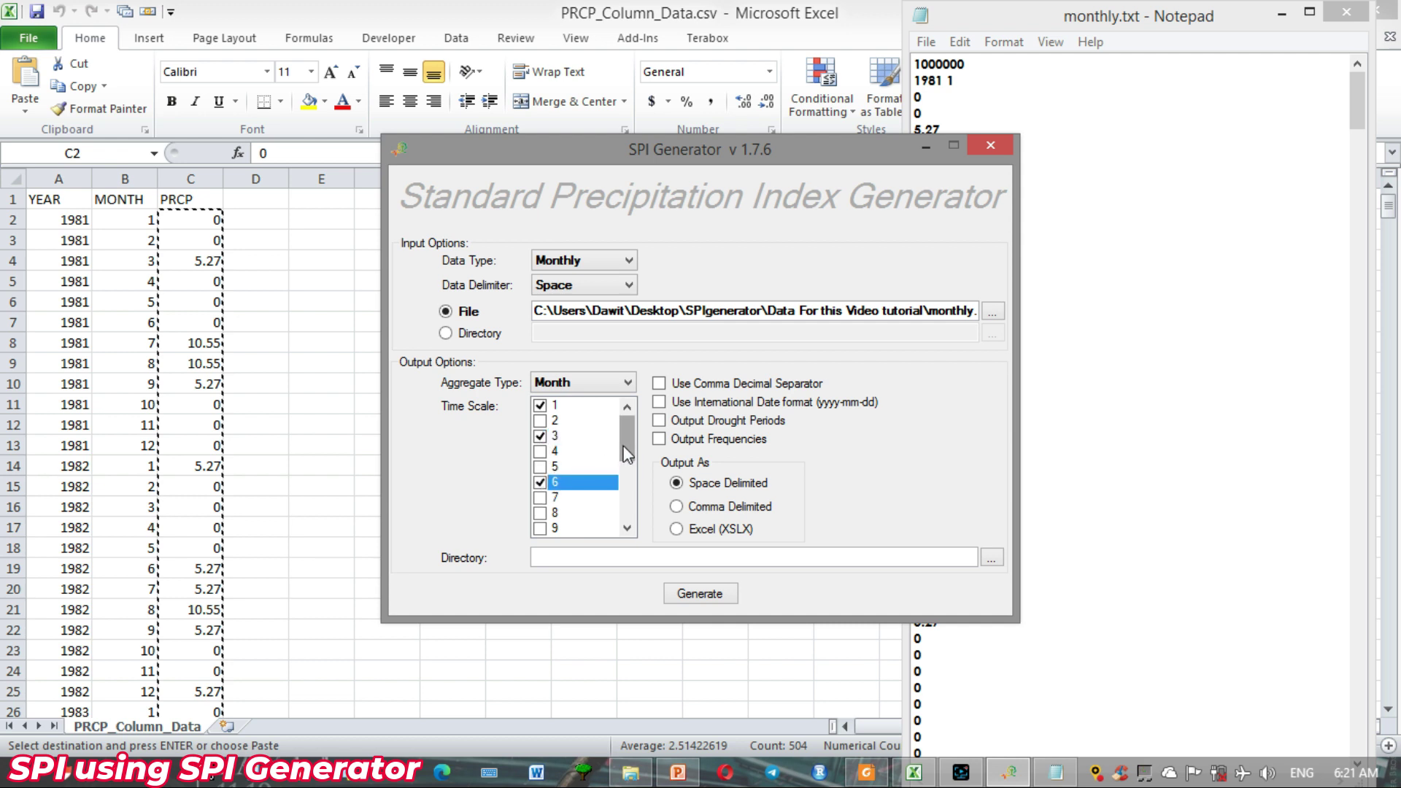
left_click_drag(629, 456, 632, 490)
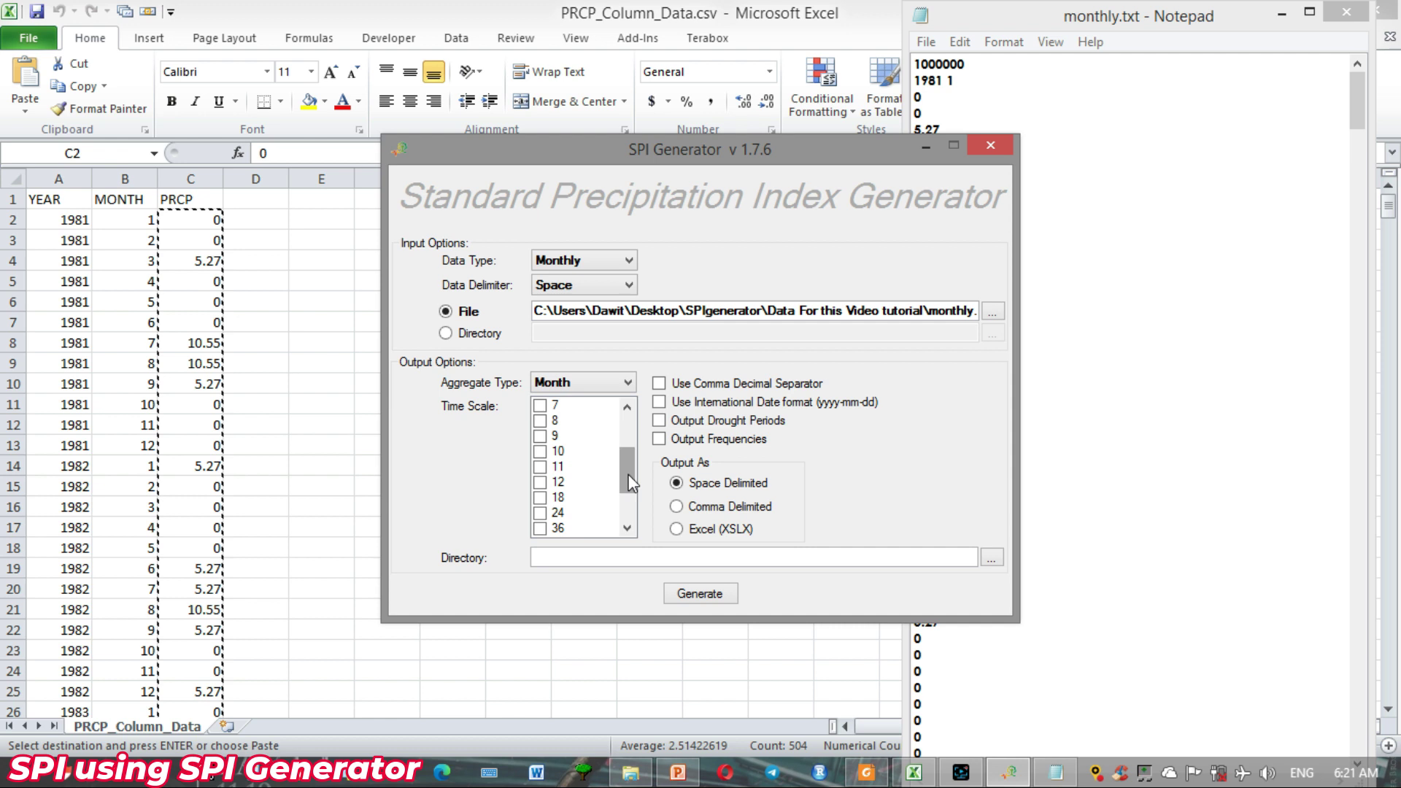
left_click(540, 436)
left_click(540, 483)
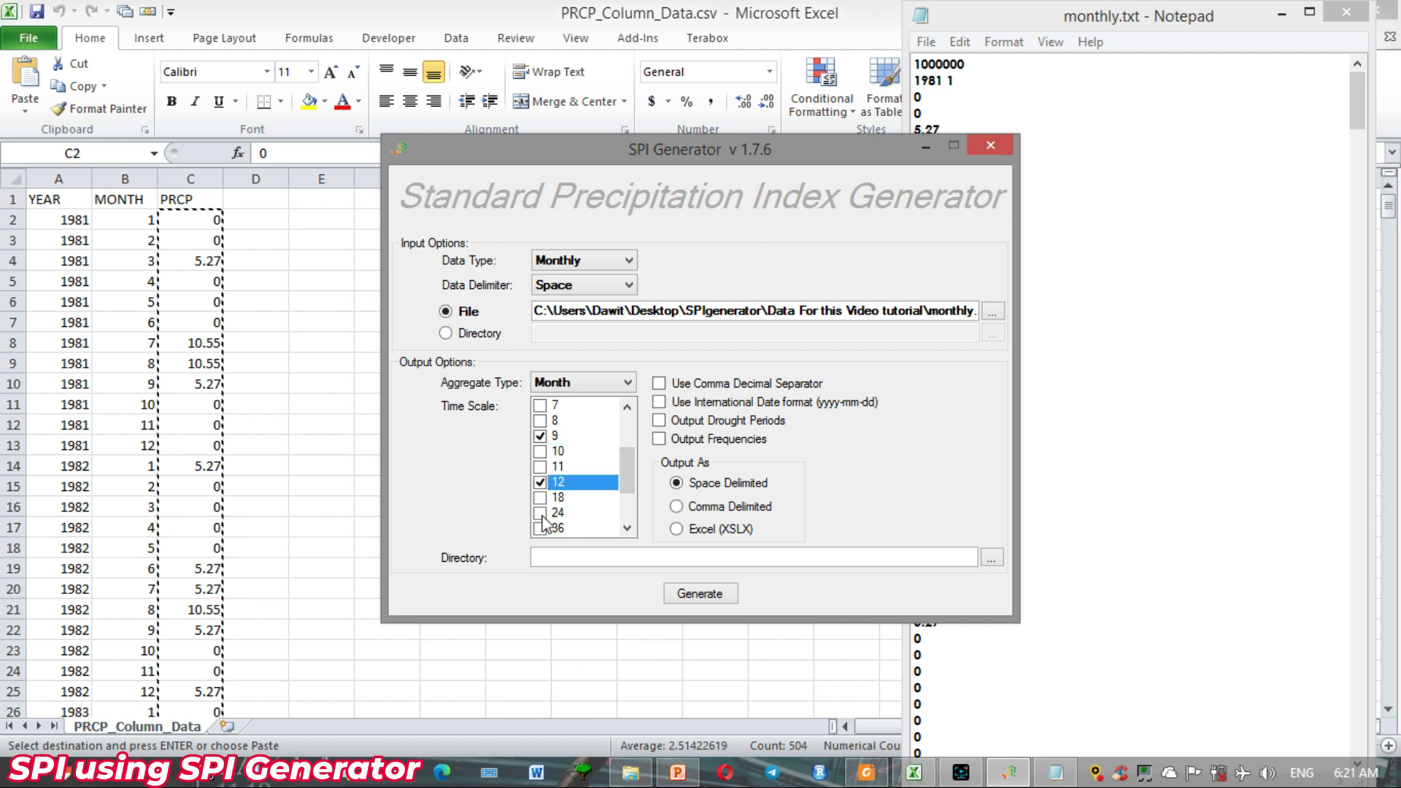
left_click(541, 514)
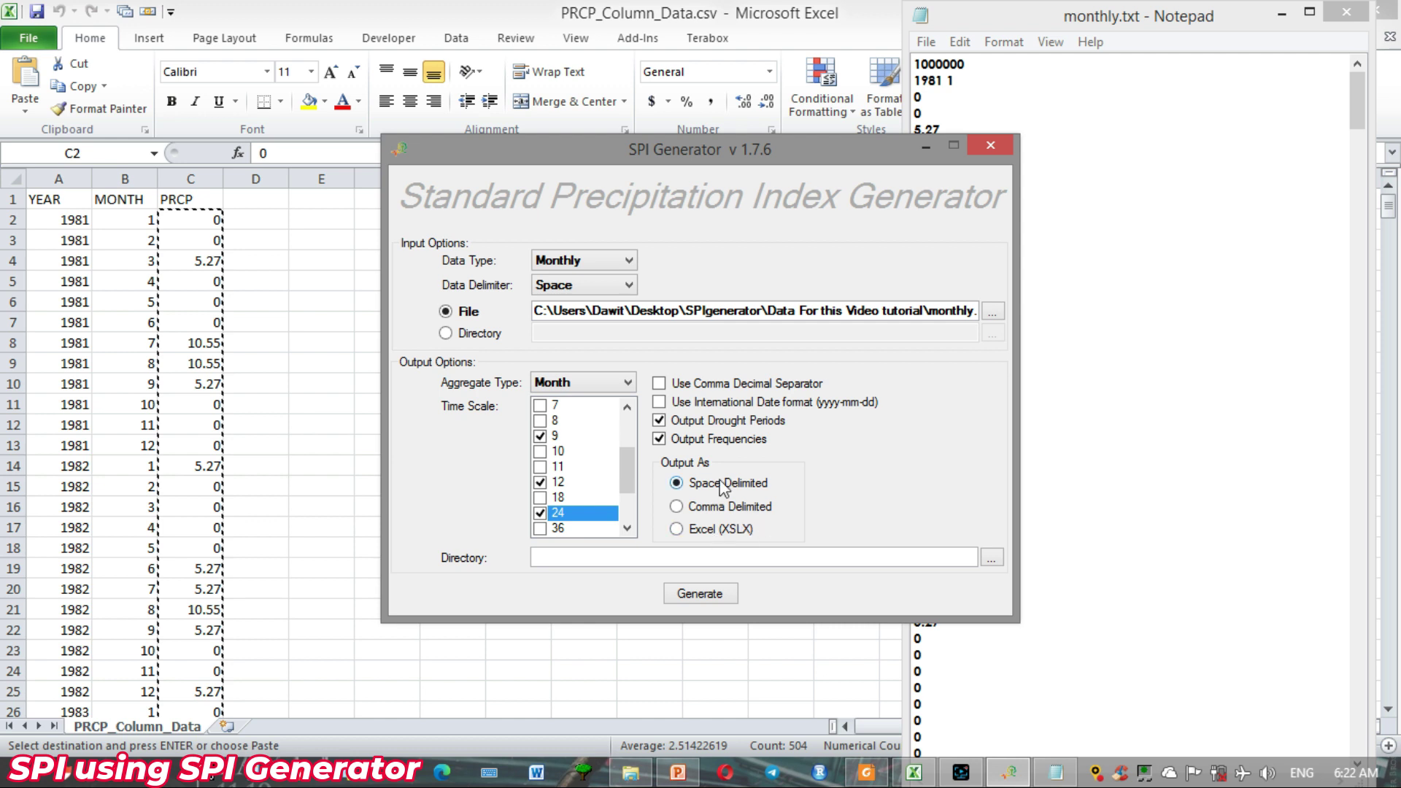
Set drought periods and frequencies to output as Excel (XSLX) into the SPIgenerator folder Data For this Video tutorial
left_click(684, 535)
left_click(992, 558)
scroll(627, 438, "down", 5)
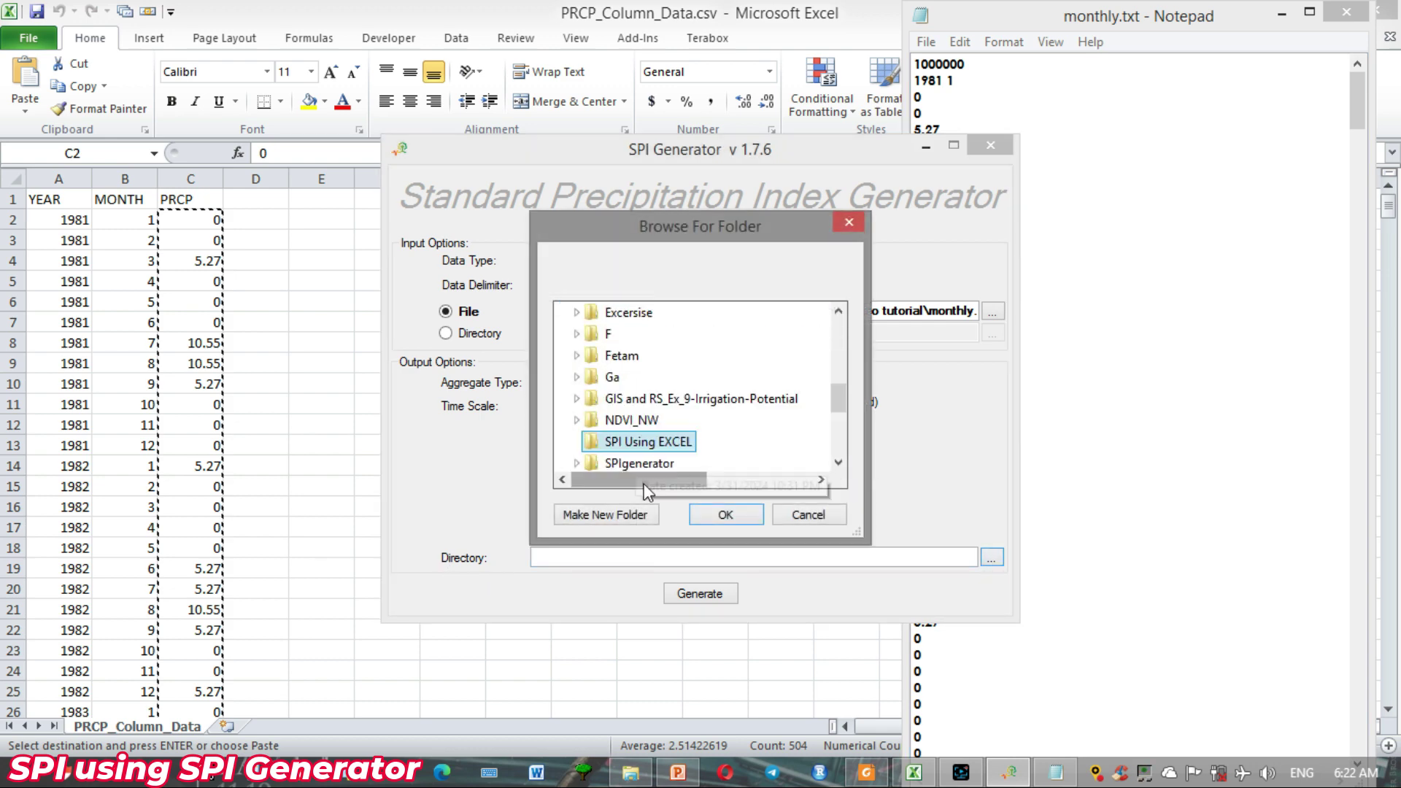
double_click(647, 476)
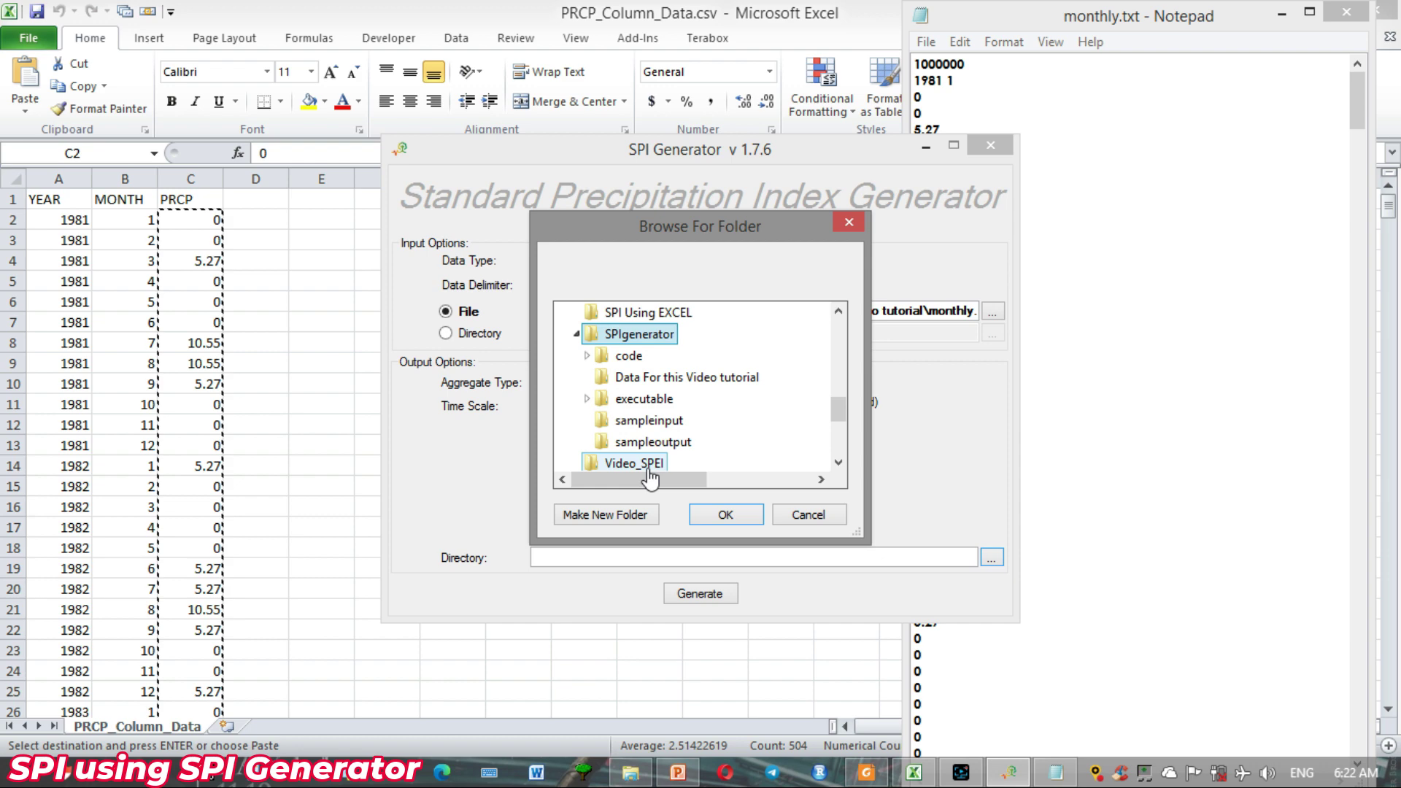
left_click(704, 376)
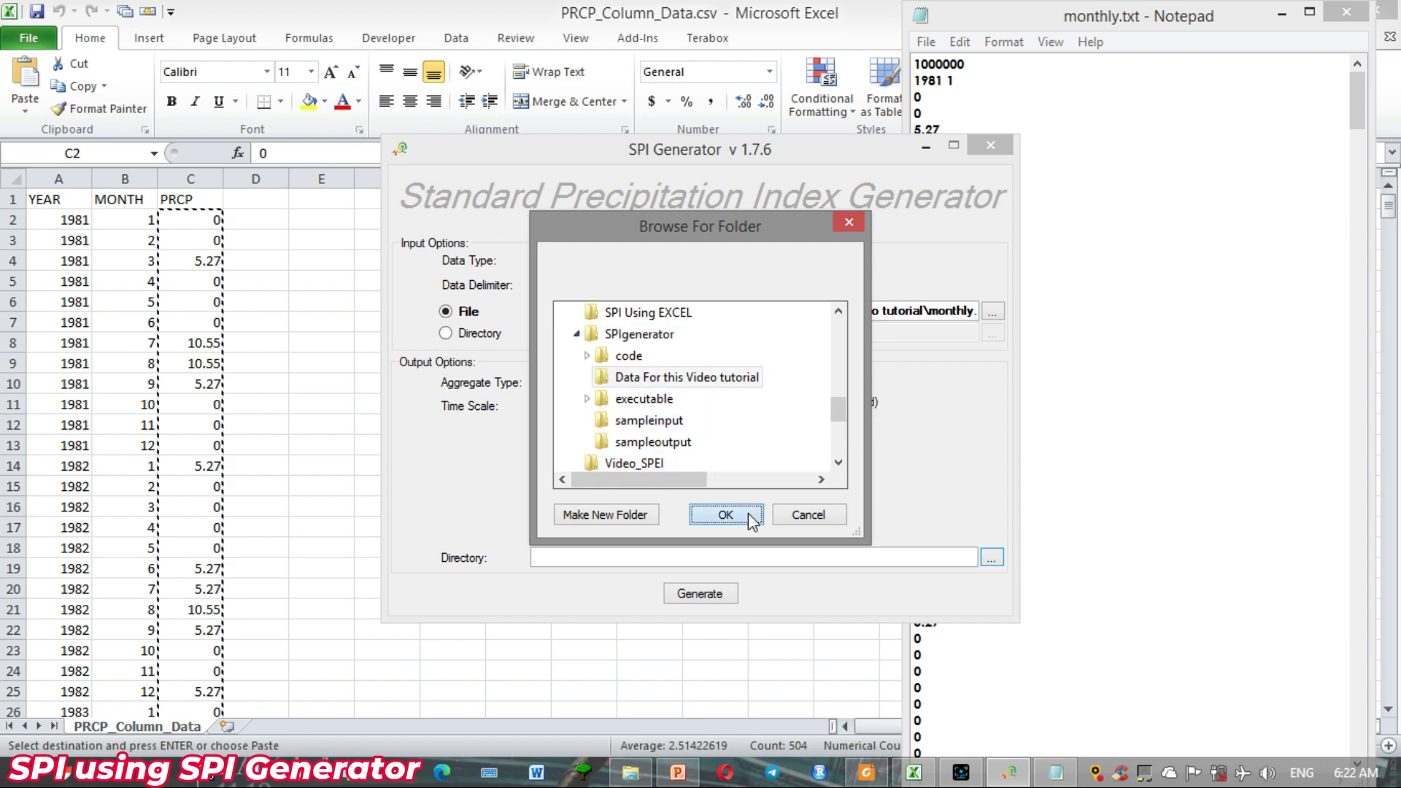
left_click(751, 516)
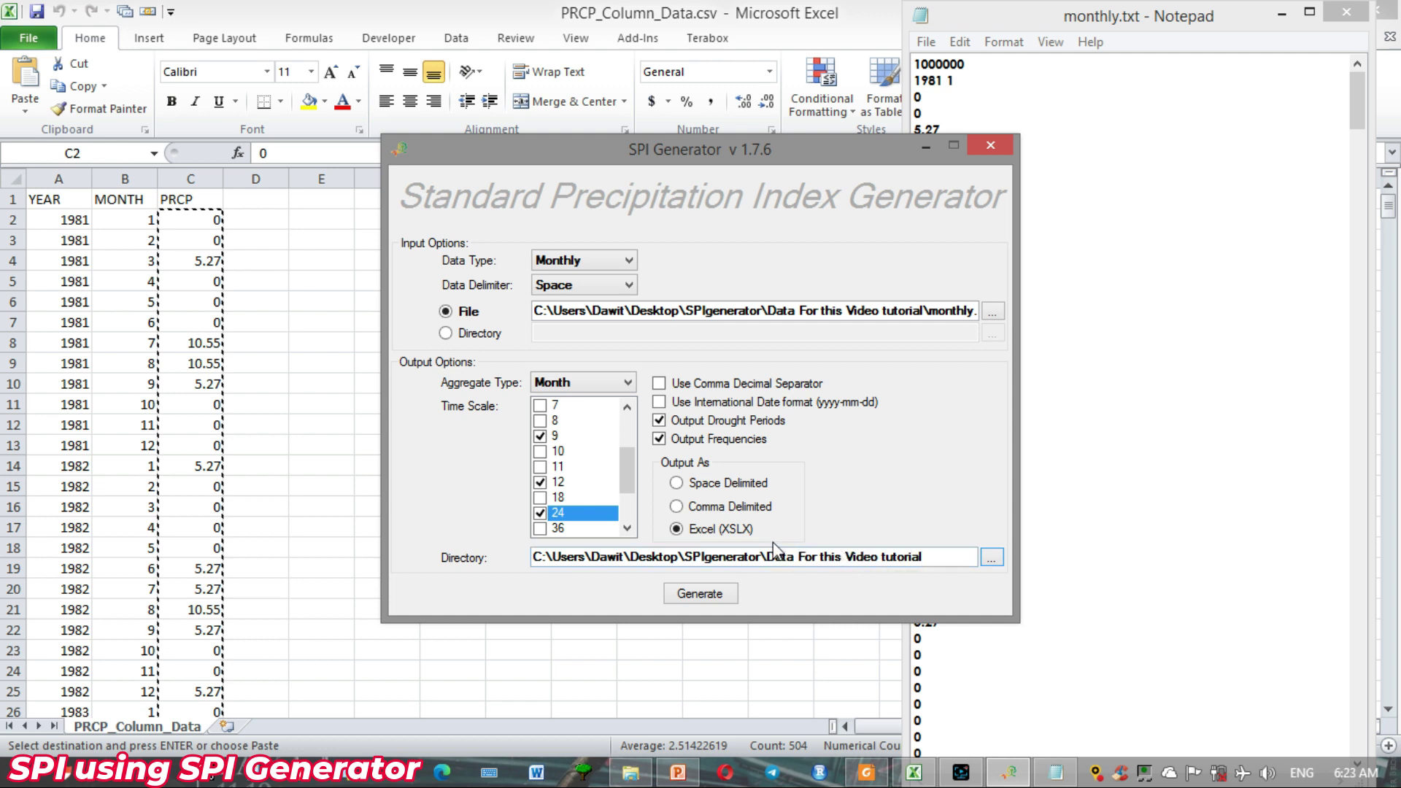
Generate the SPI output files, dismiss the results list and close SPI Generator
left_click(700, 594)
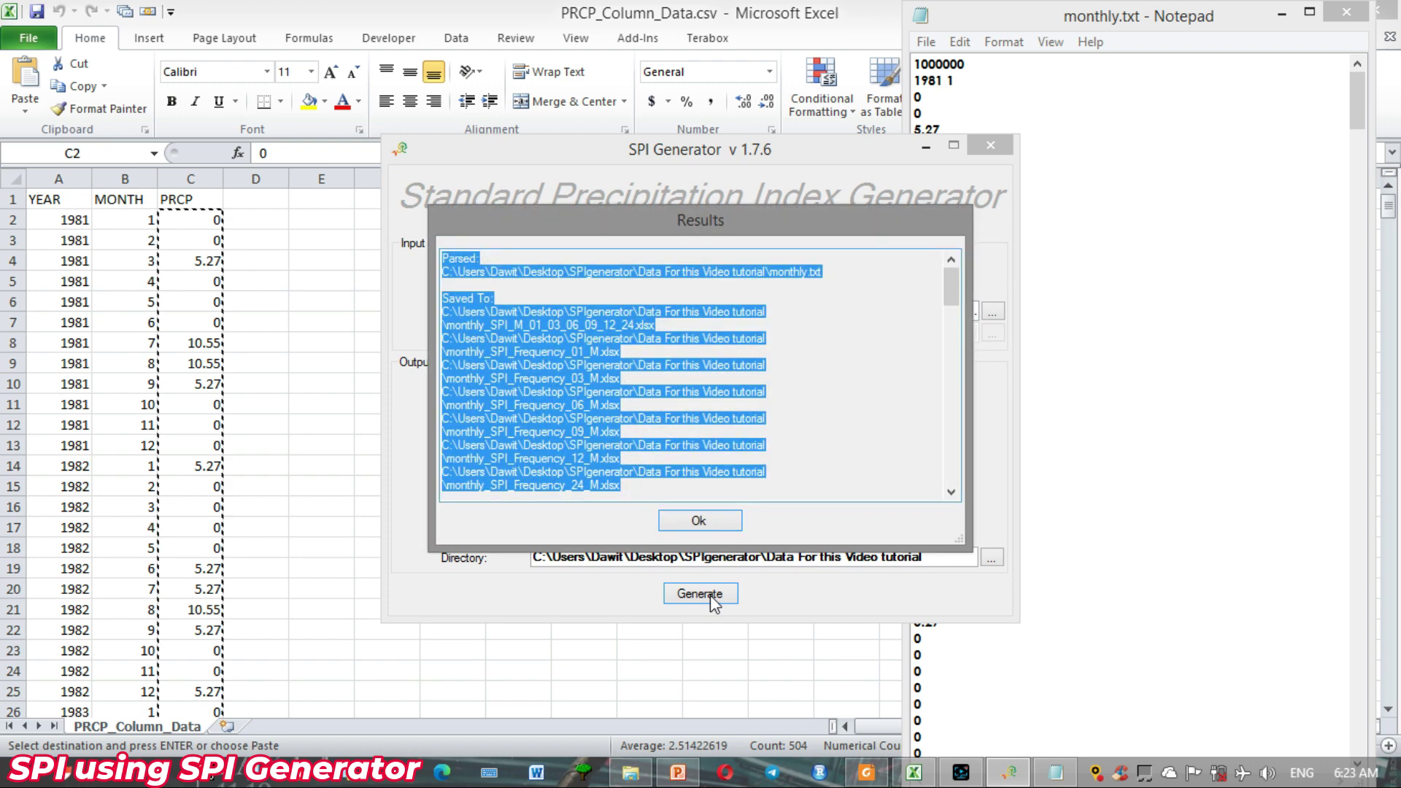
left_click(501, 300)
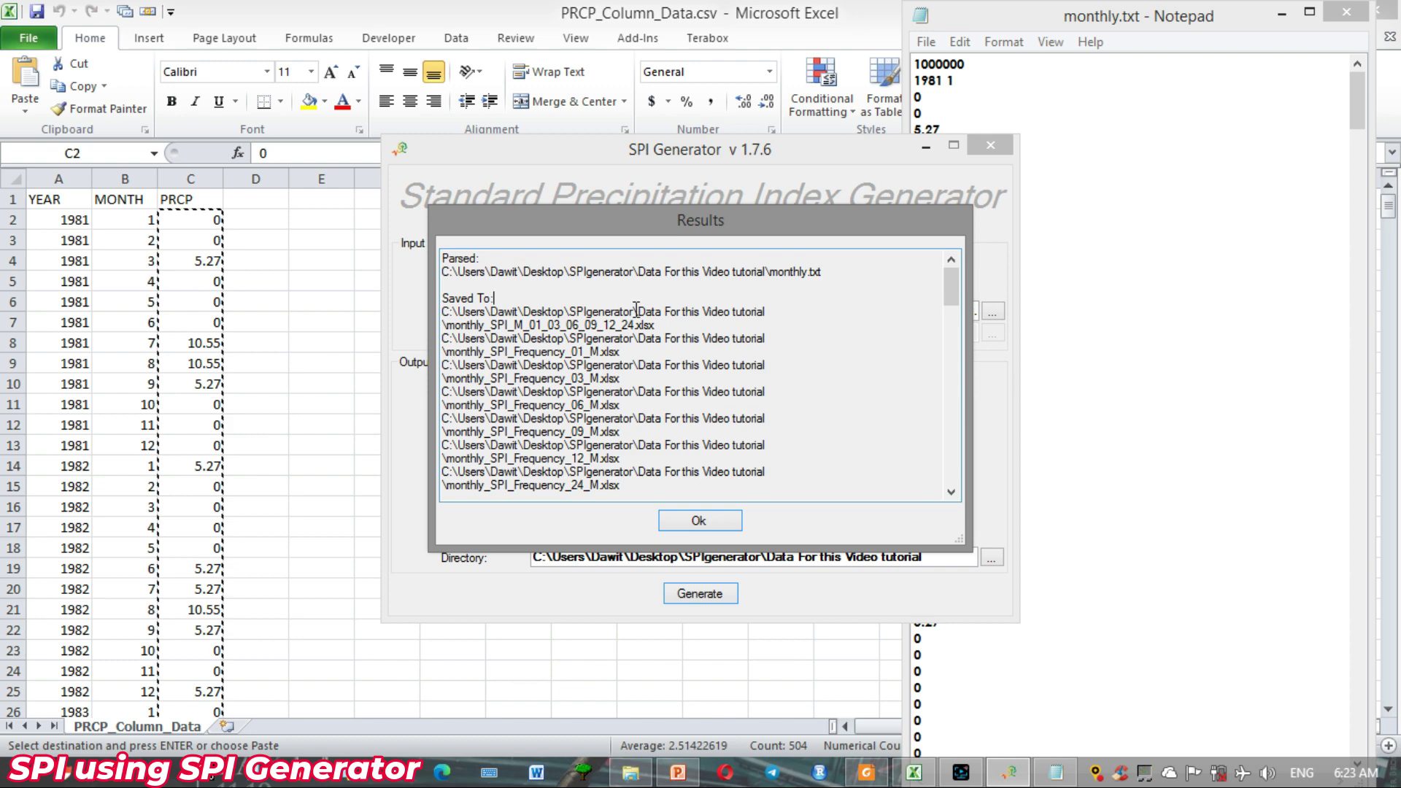
left_click_drag(636, 309, 576, 311)
left_click(698, 522)
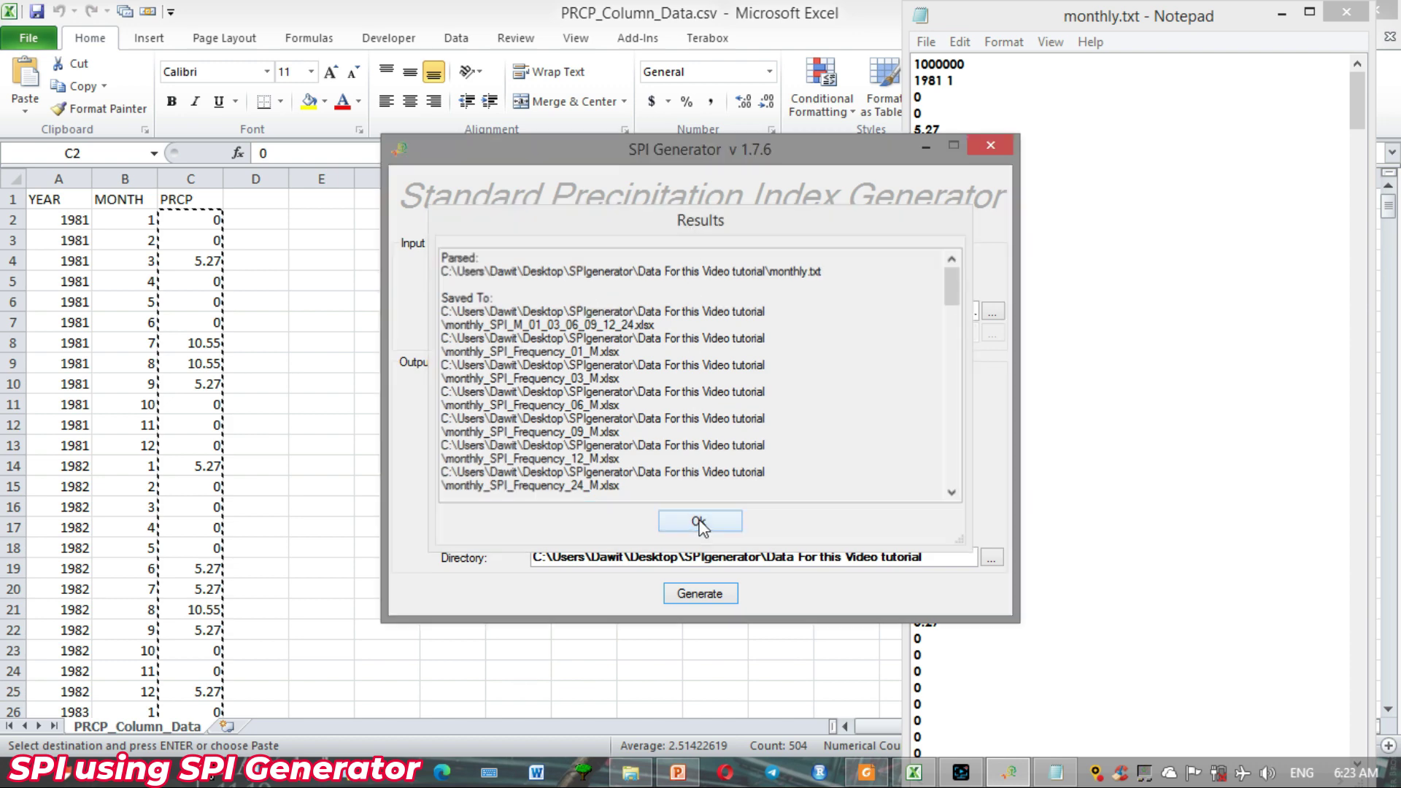
left_click(1002, 147)
Switch to File Explorer and open monthly_SPI_M_01_03_06_09_12_24.xlsx from the Data For this Video tutorial folder
left_click(647, 778)
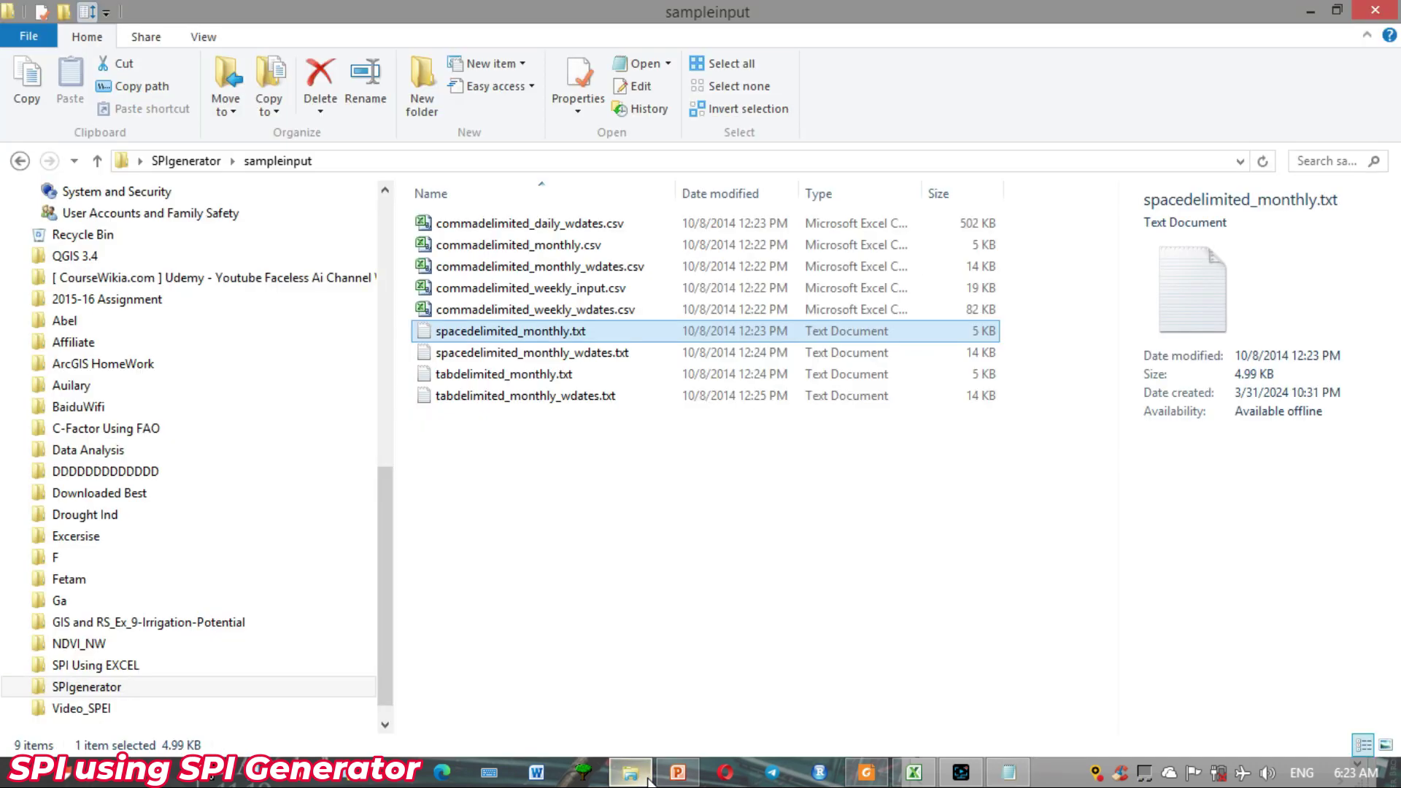
left_click(197, 164)
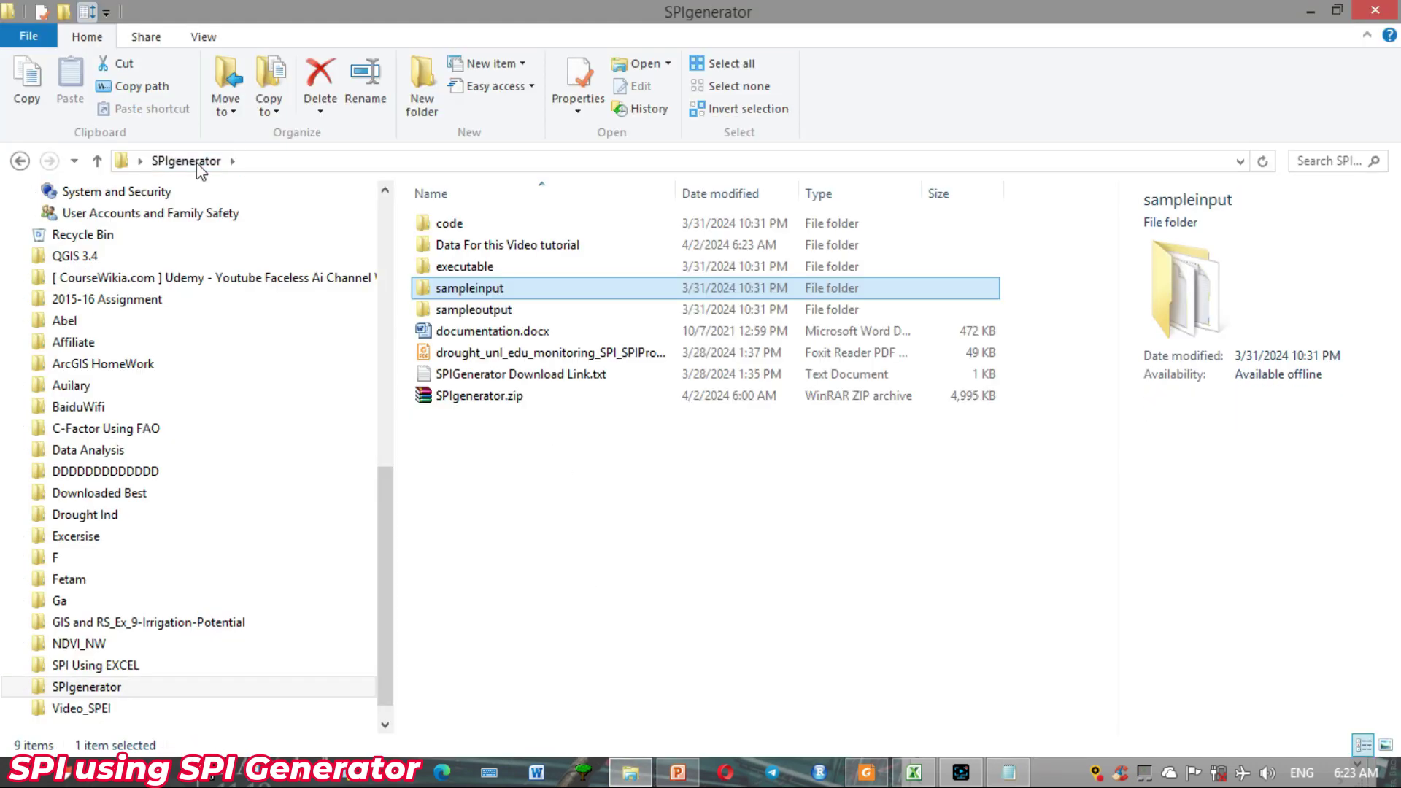
double_click(475, 248)
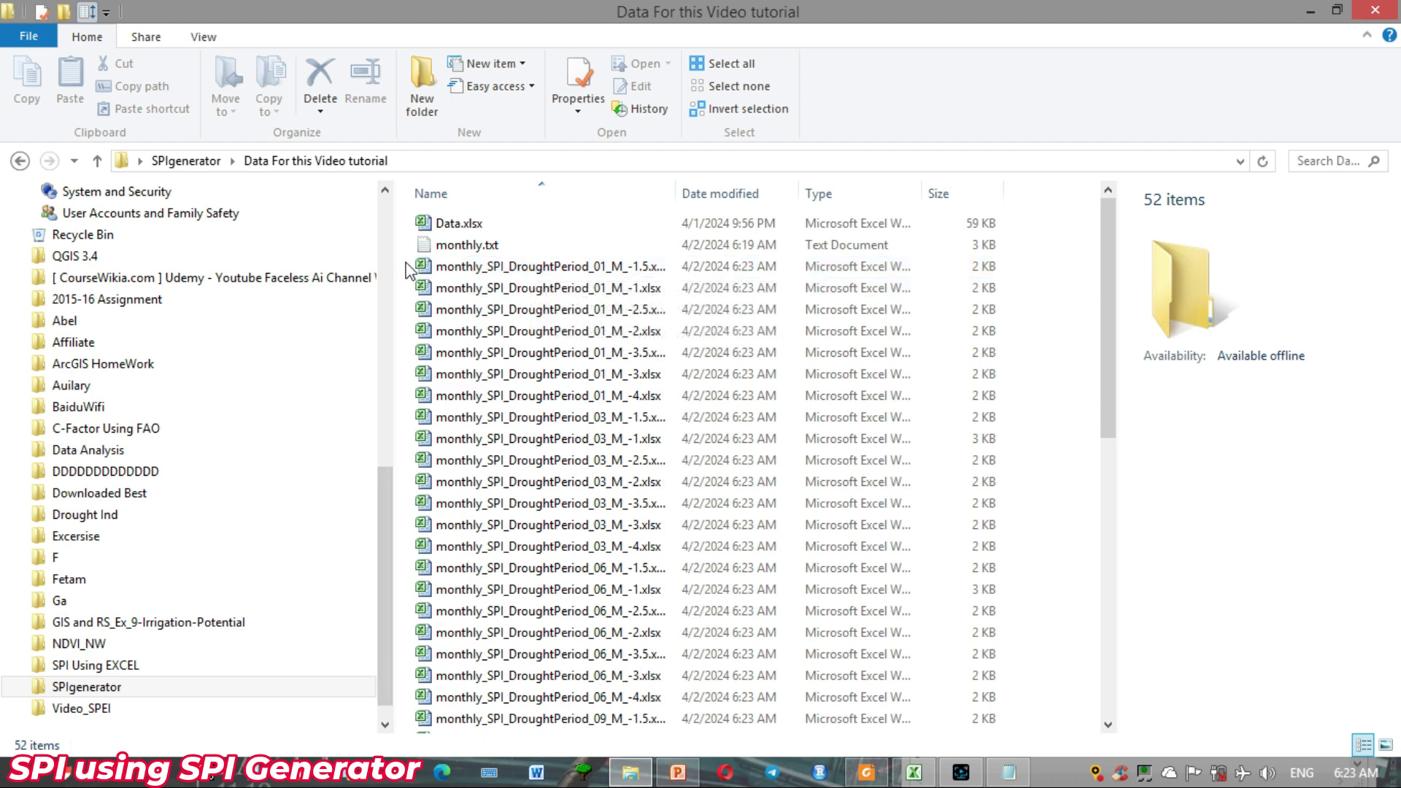
left_click_drag(406, 272, 591, 688)
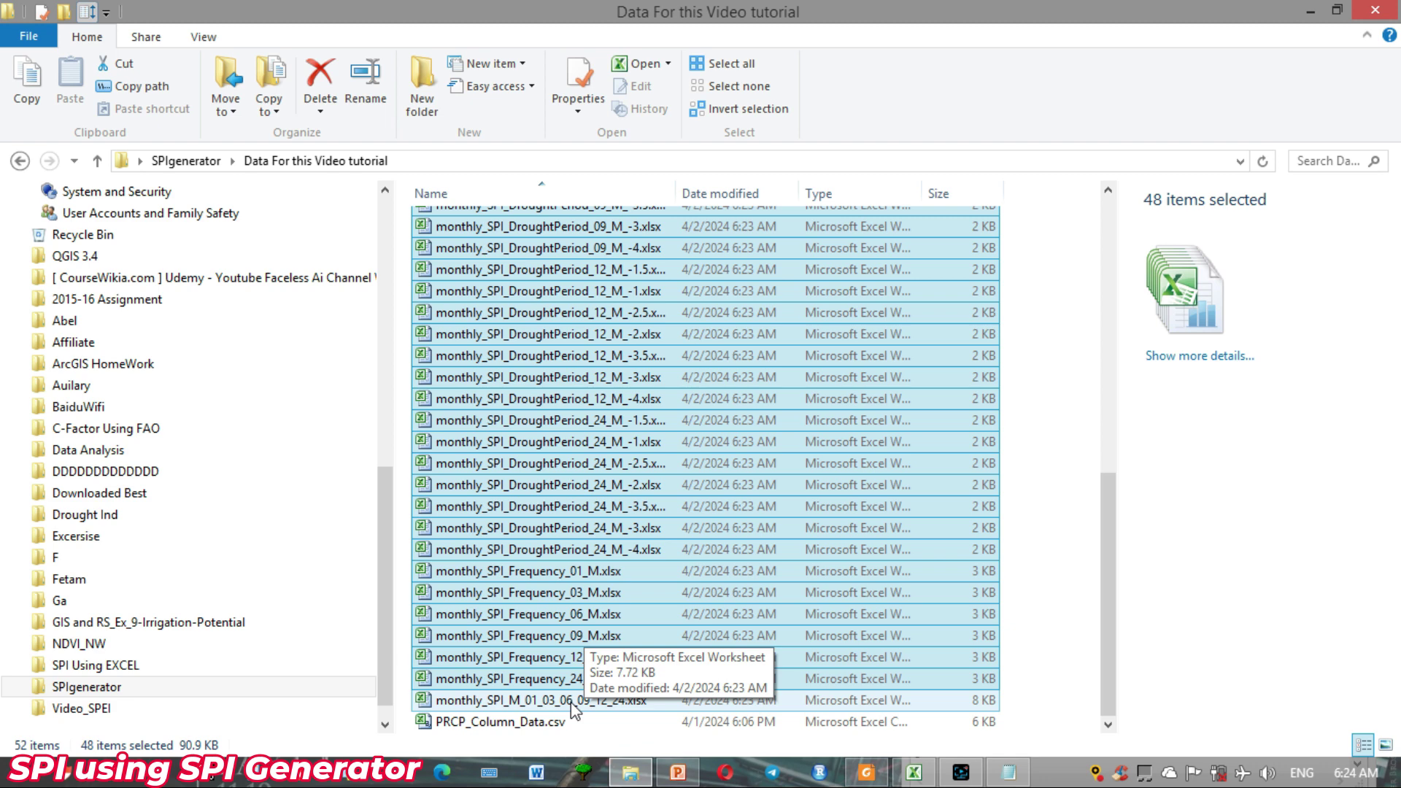
double_click(574, 700)
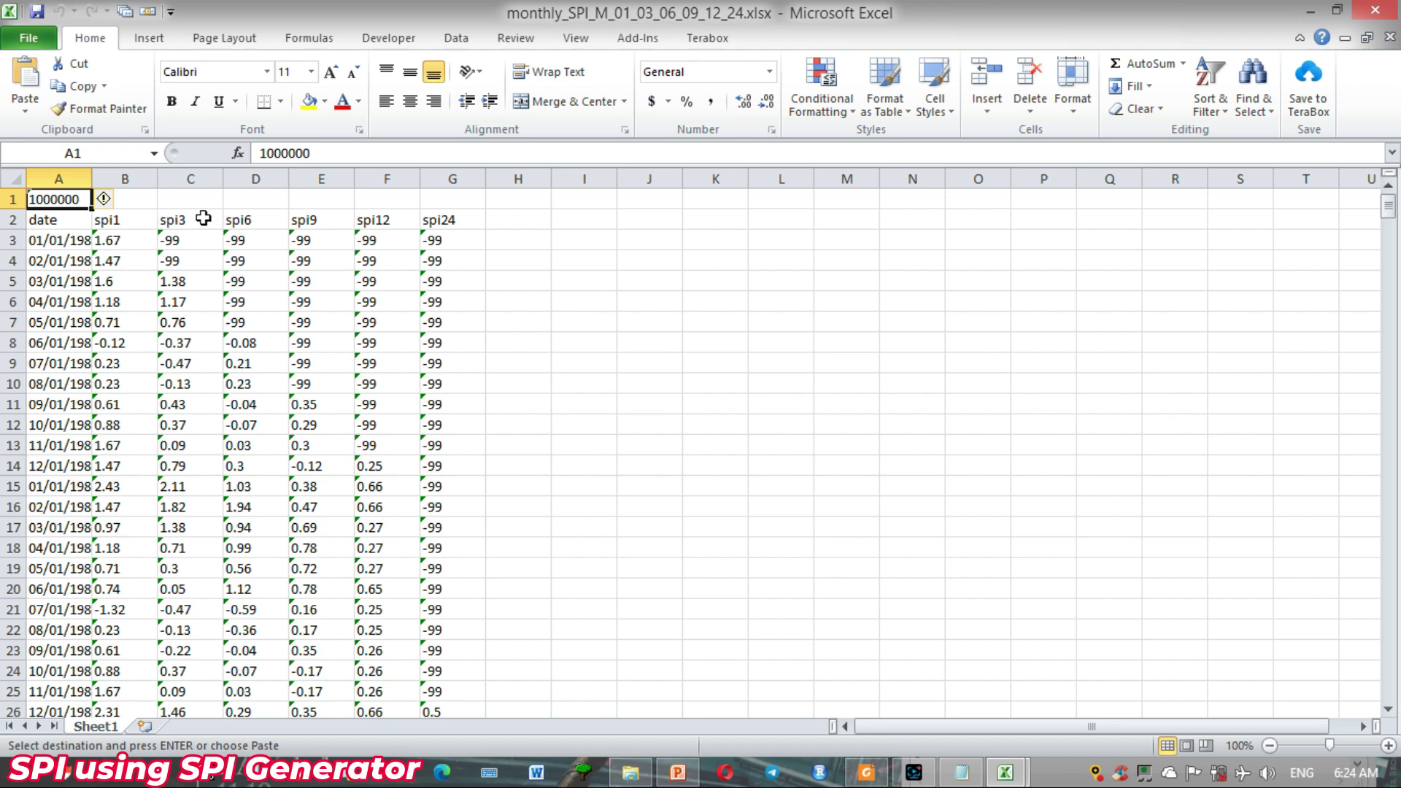
Clear the -99 placeholder values from the spi3 column (C3:C4) and the spi6 column (D3:D7)
left_click(135, 219)
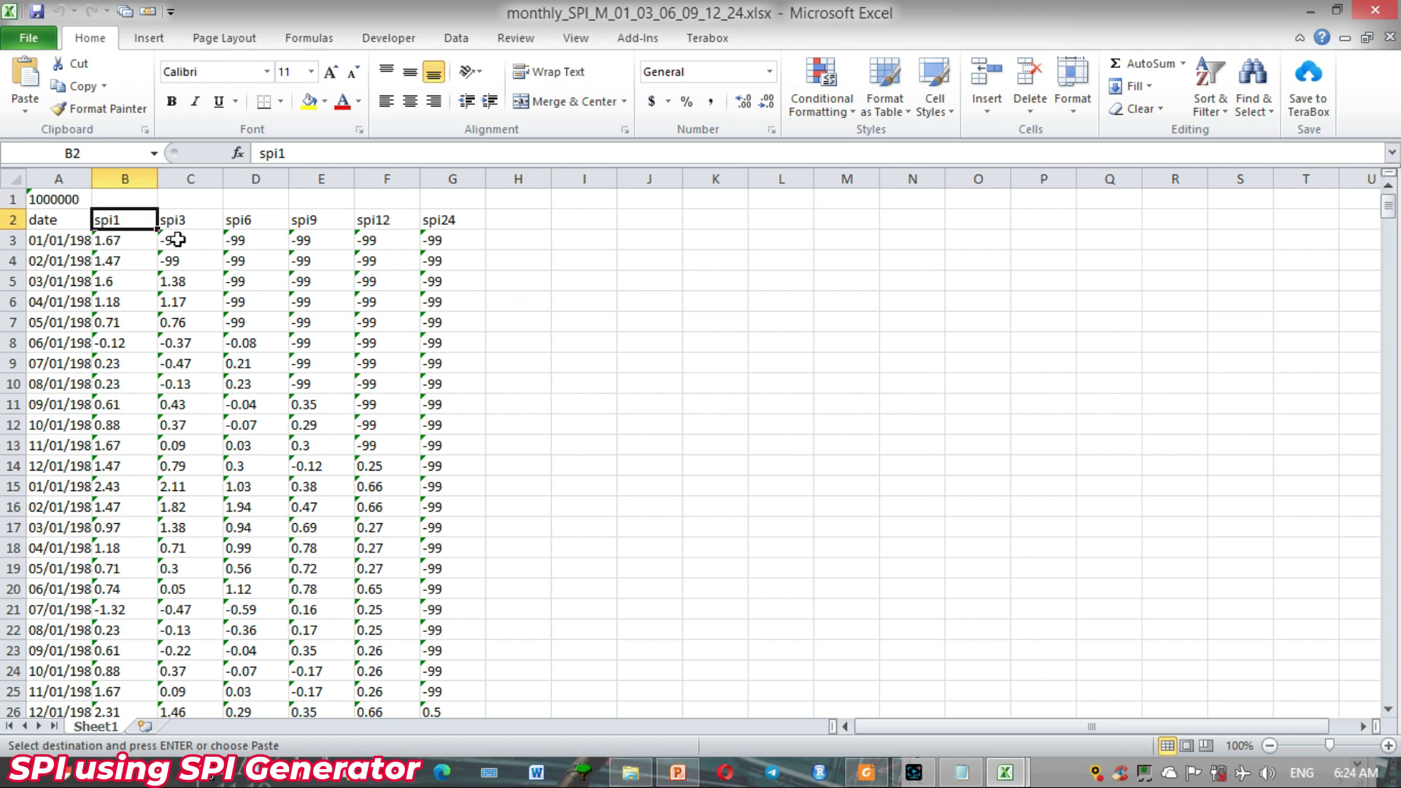
left_click(182, 245)
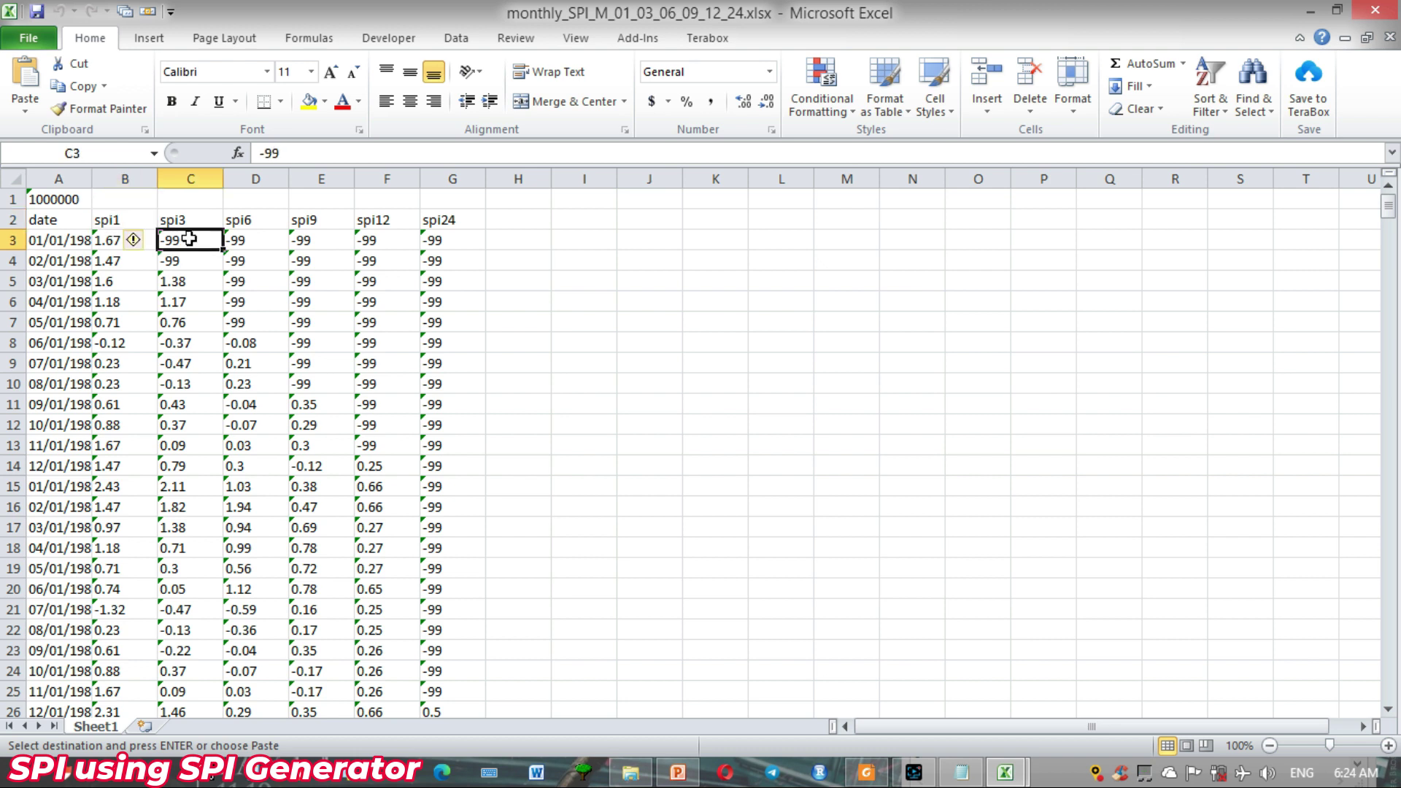
left_click_drag(182, 244, 189, 260)
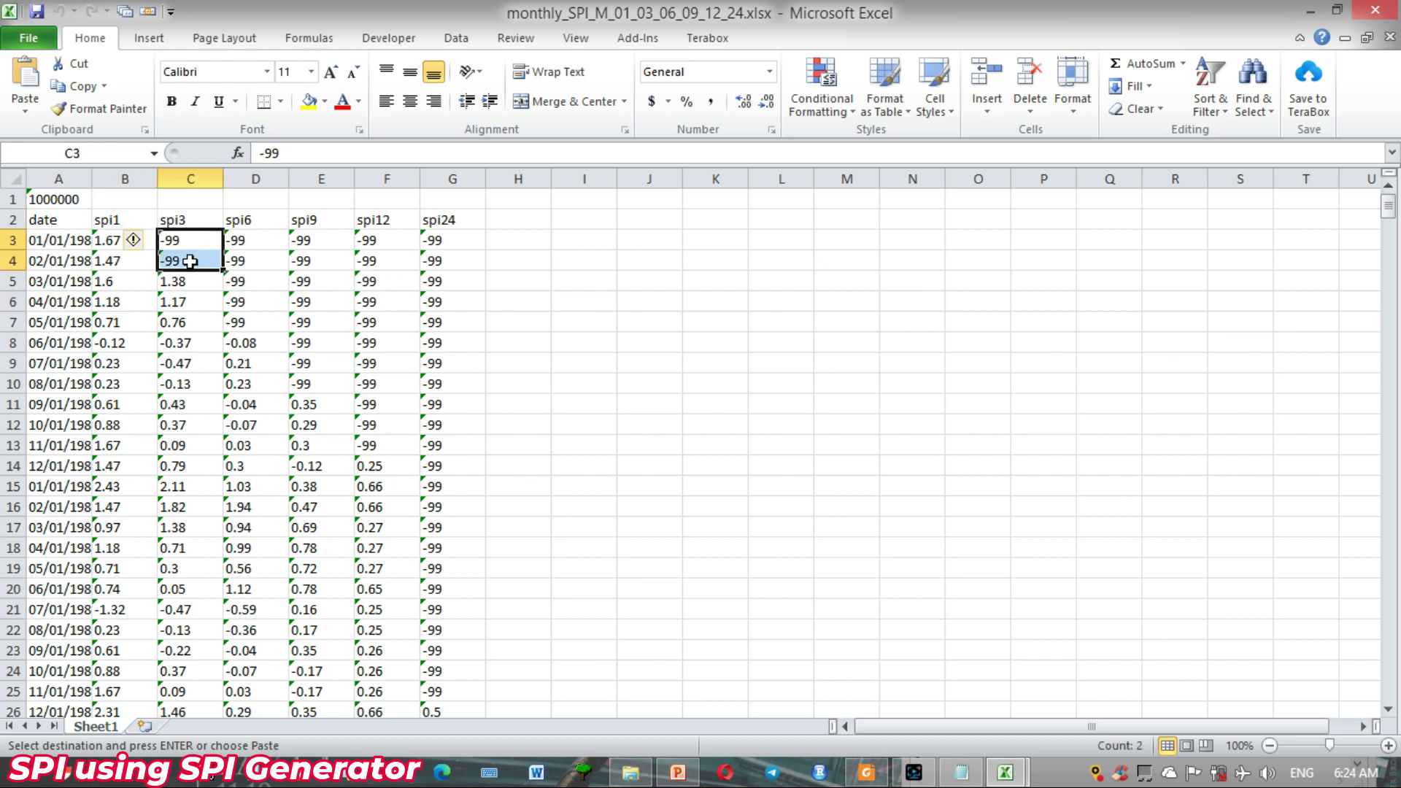
key("Delete")
left_click_drag(240, 239, 252, 323)
key("Delete")
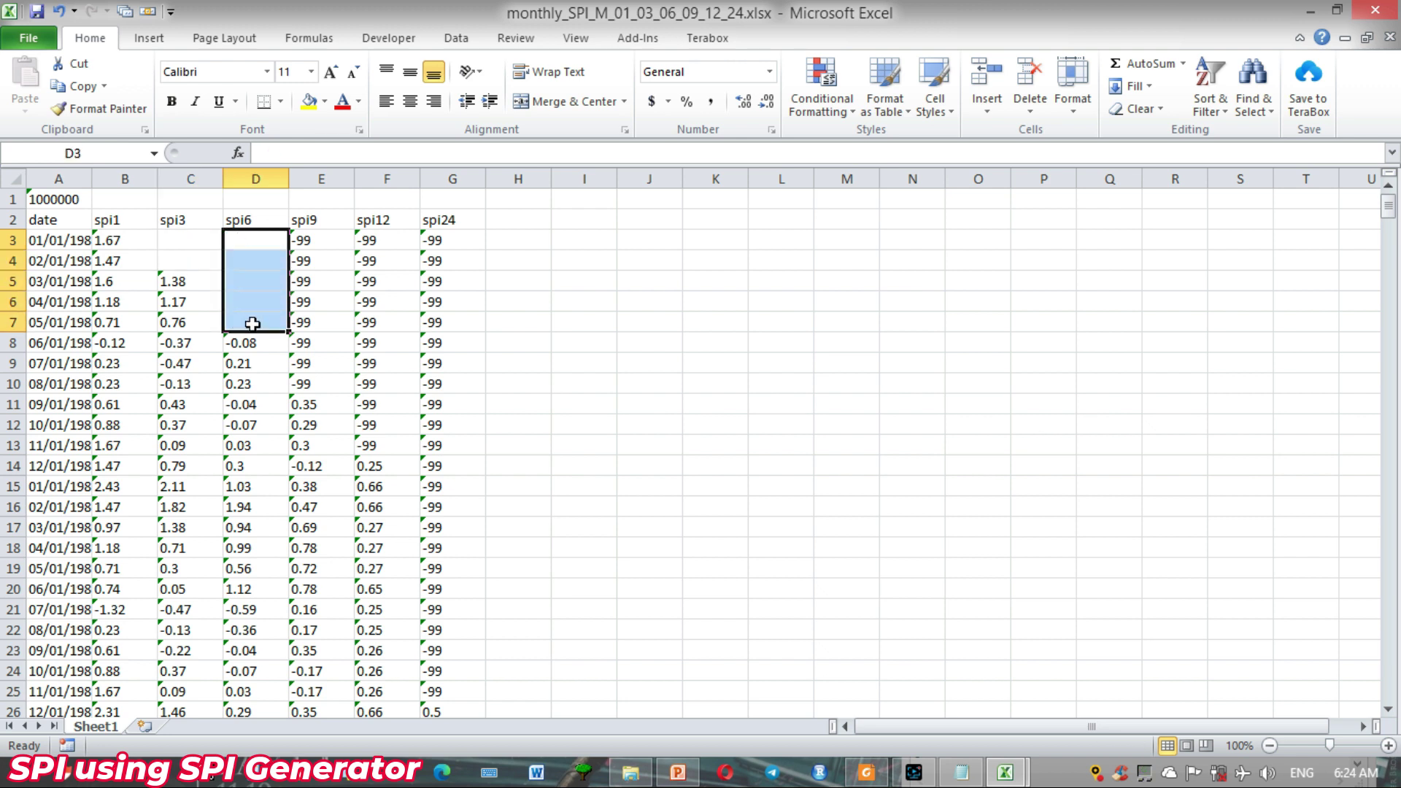
Clear the -99 placeholders from the spi9 (E3:E10), spi12 (F3:F13) and spi24 (G3:G25) columns
left_click_drag(321, 242, 324, 383)
key("Delete")
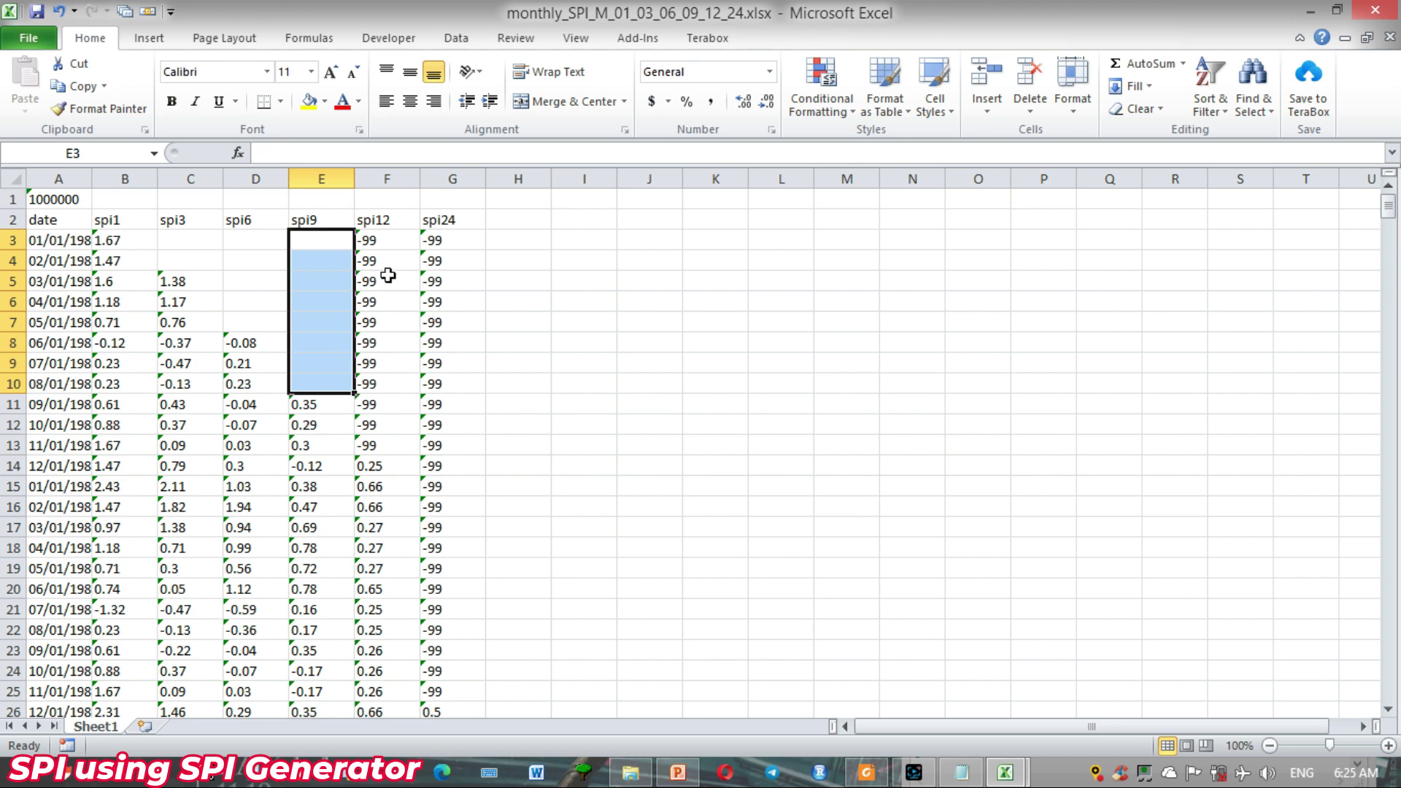
left_click_drag(383, 241, 382, 403)
left_click(384, 451)
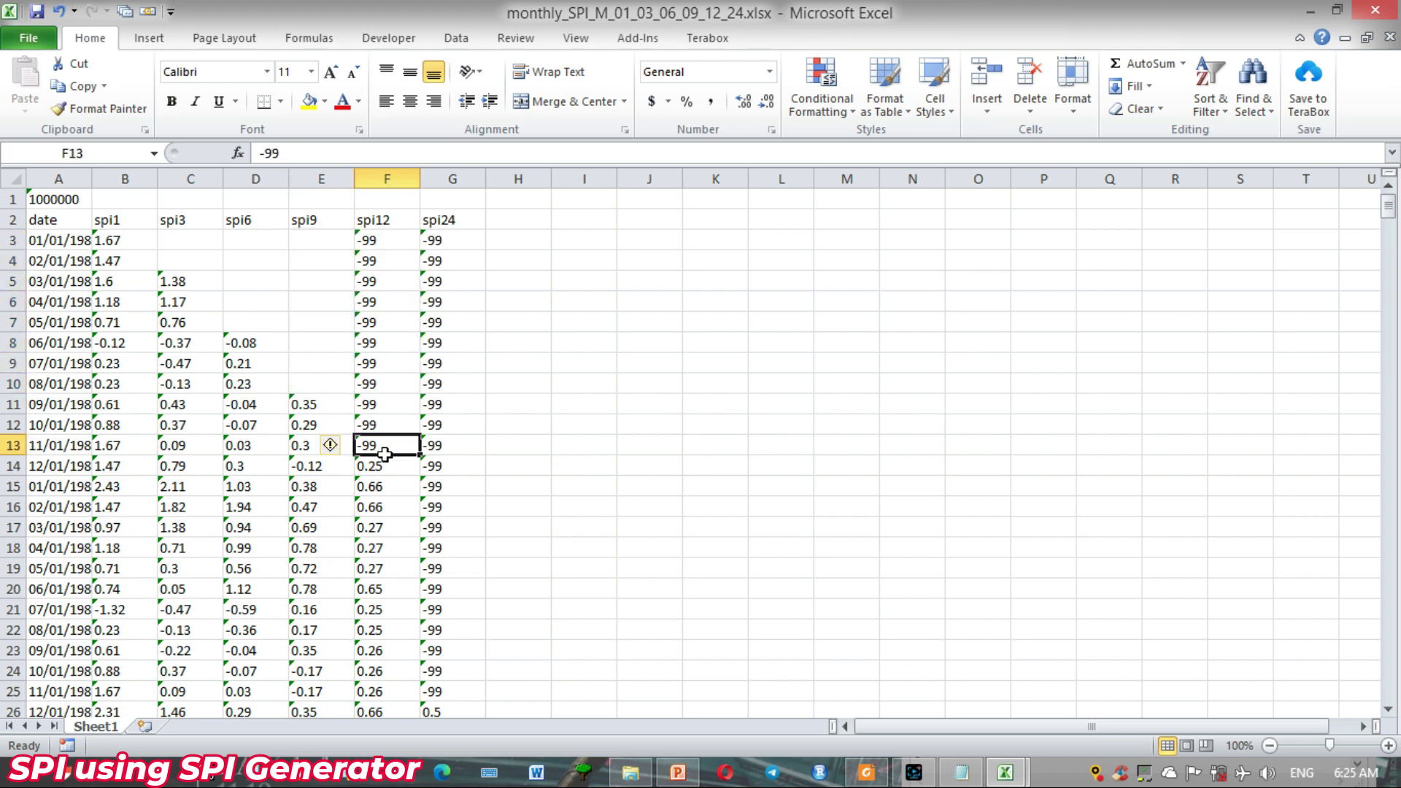
left_click_drag(385, 454, 435, 606)
key("Delete")
key("Delete")
scroll(435, 606, "up", 2)
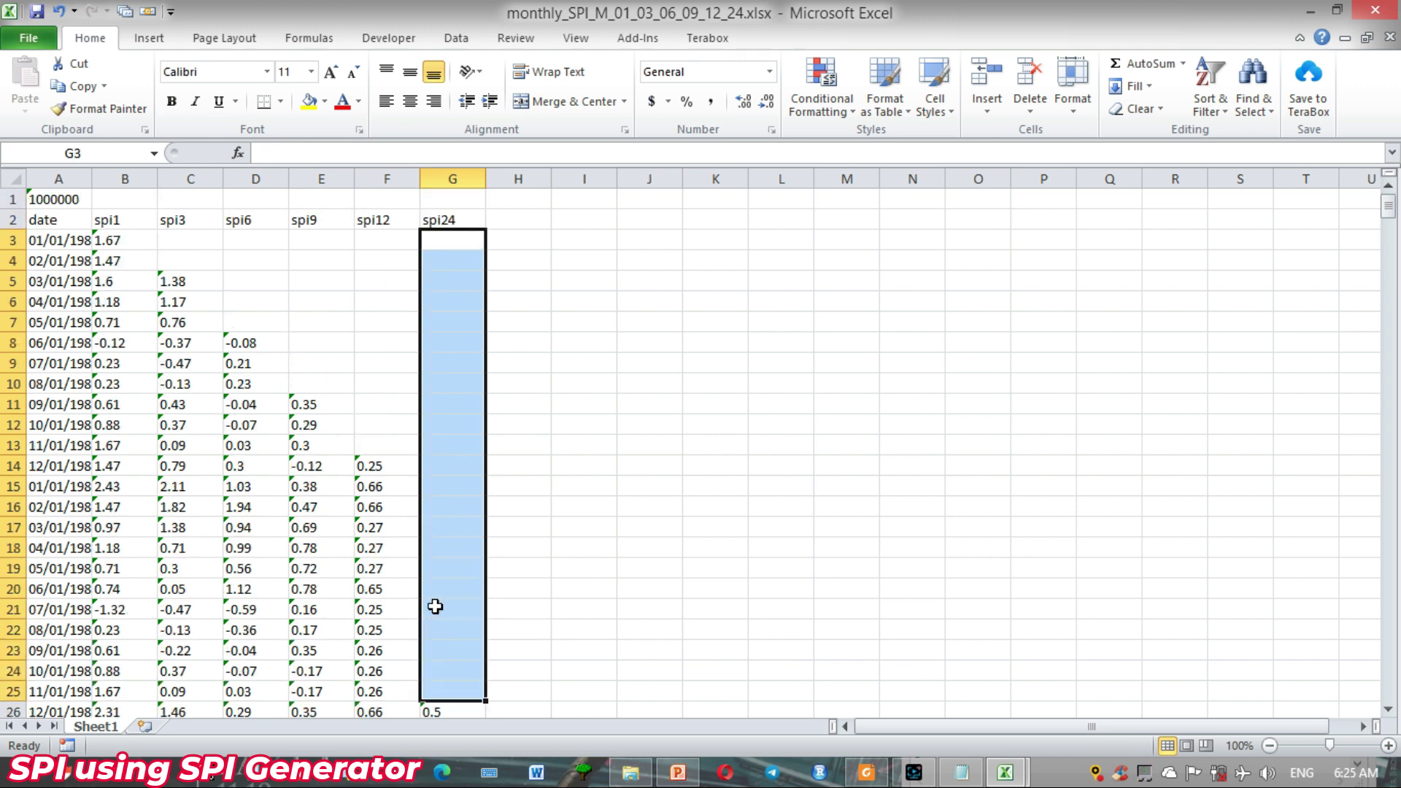
left_click(666, 424)
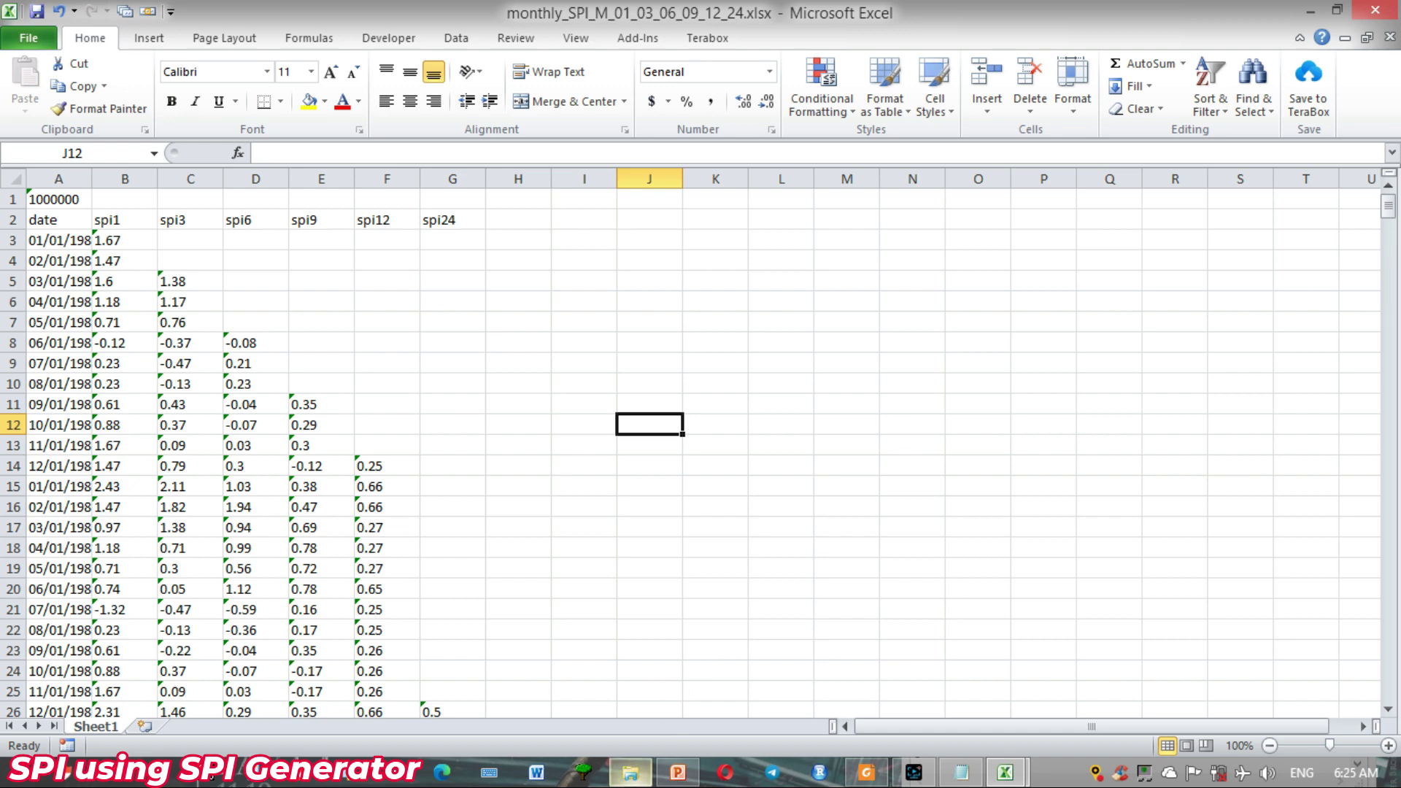
Open monthly_SPI_Frequency_01_M.xlsx from the output folder and examine its frequency, percentage and rankingpercentile columns
left_click(630, 773)
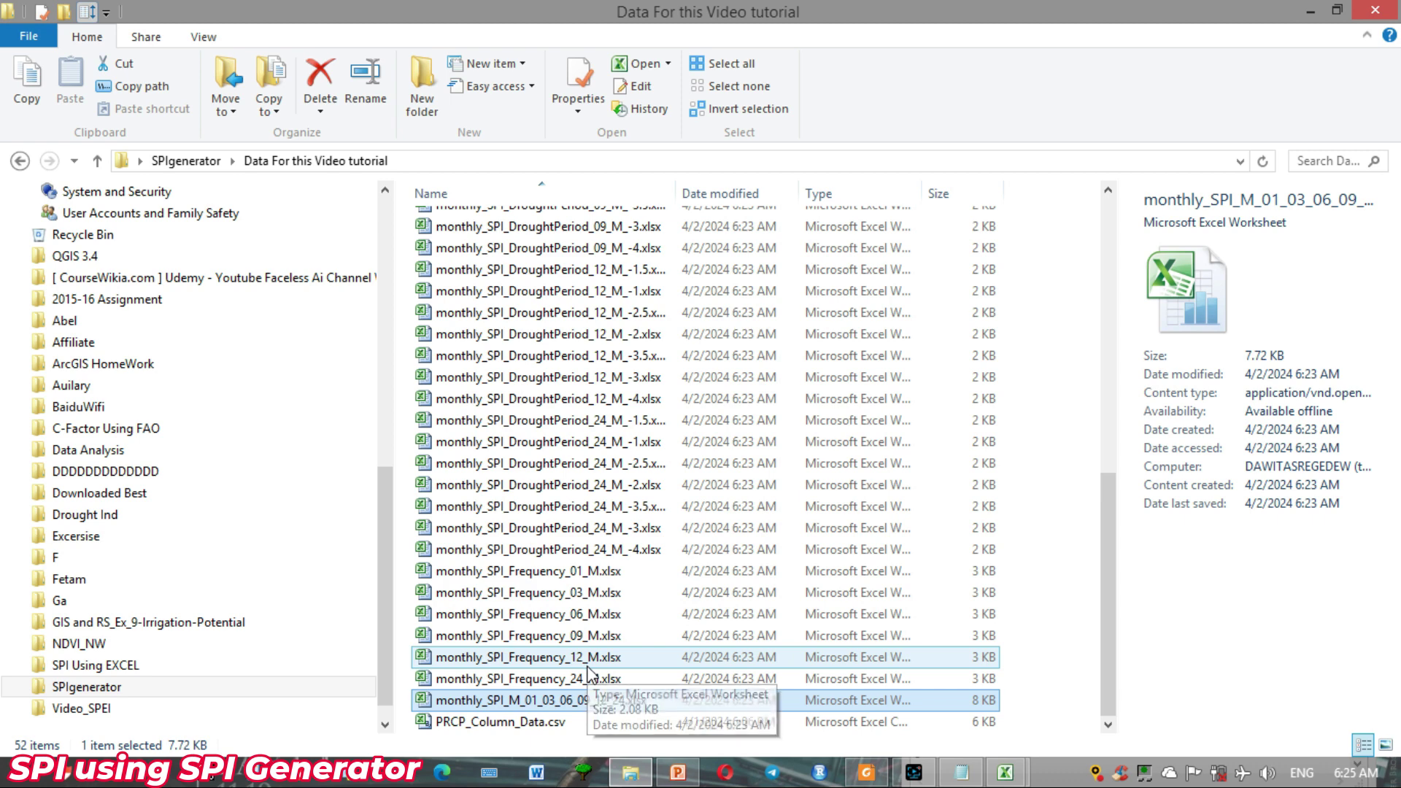
left_click(588, 574)
double_click(588, 572)
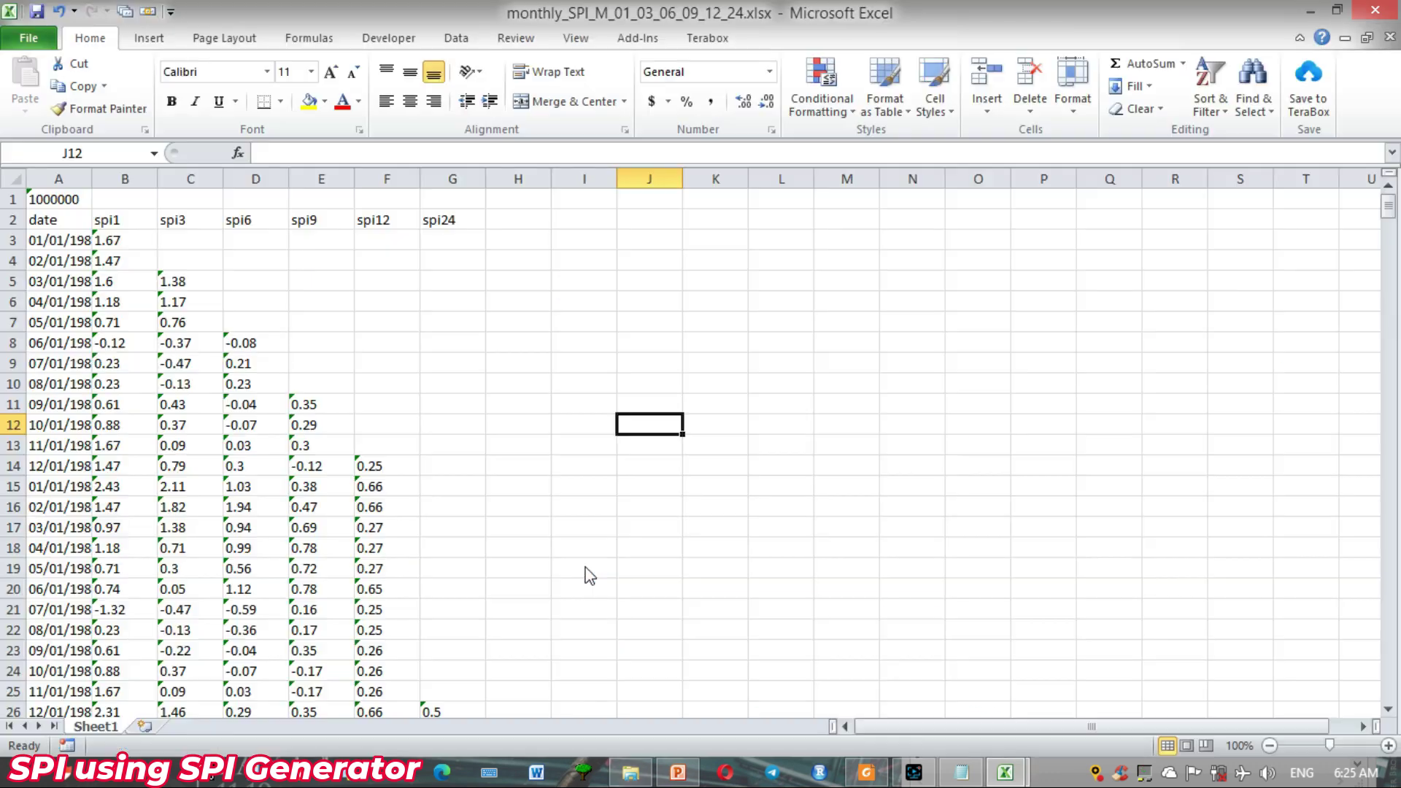
left_click(138, 219)
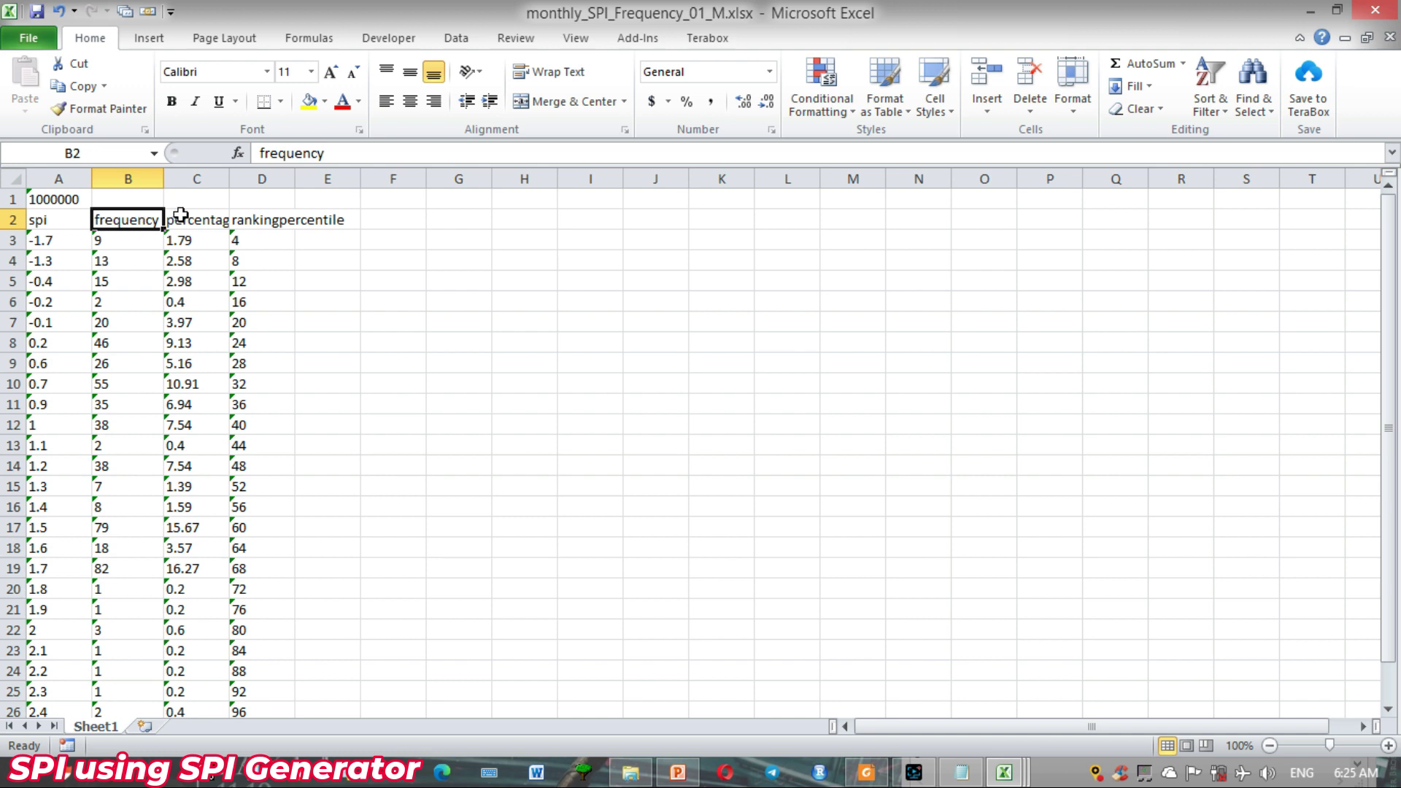
left_click(180, 214)
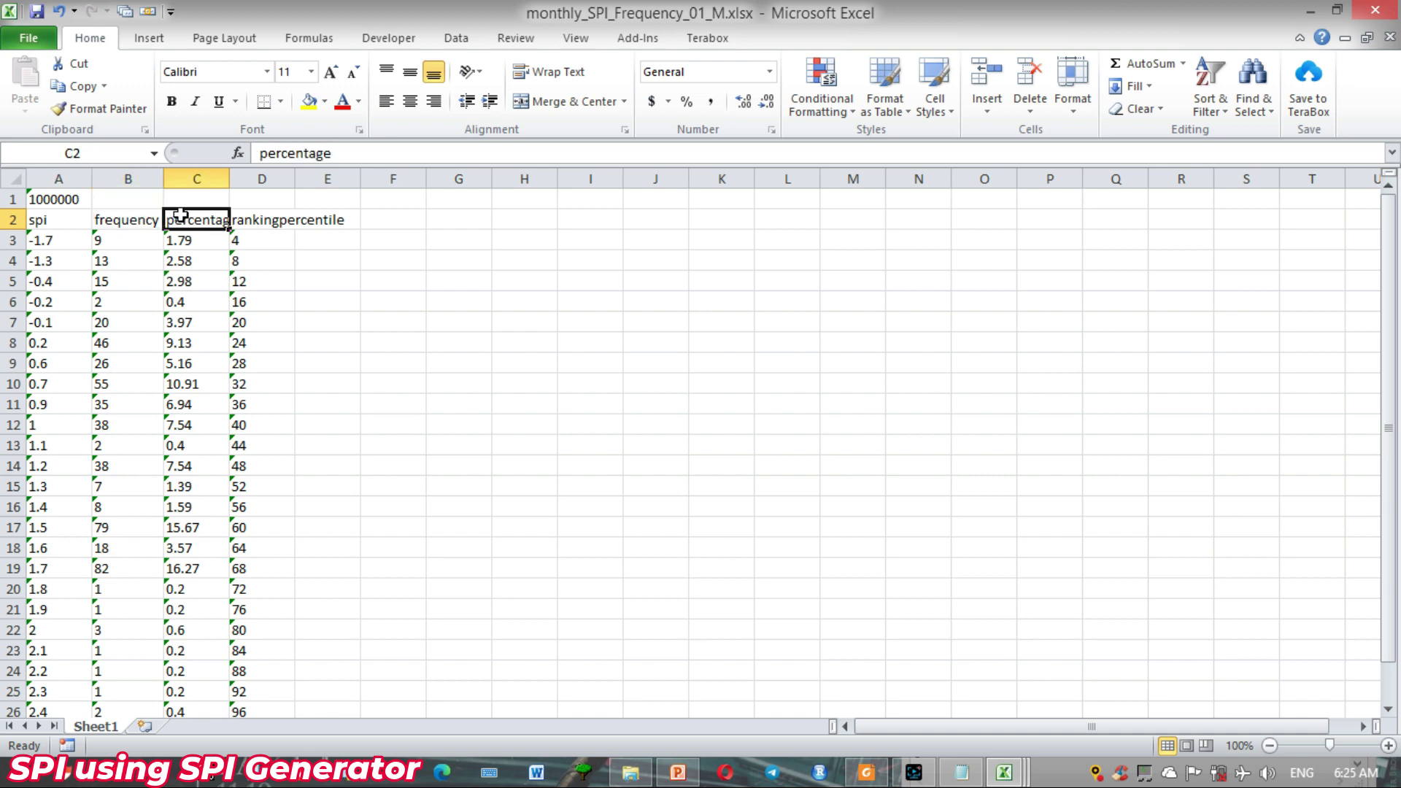
left_click(260, 221)
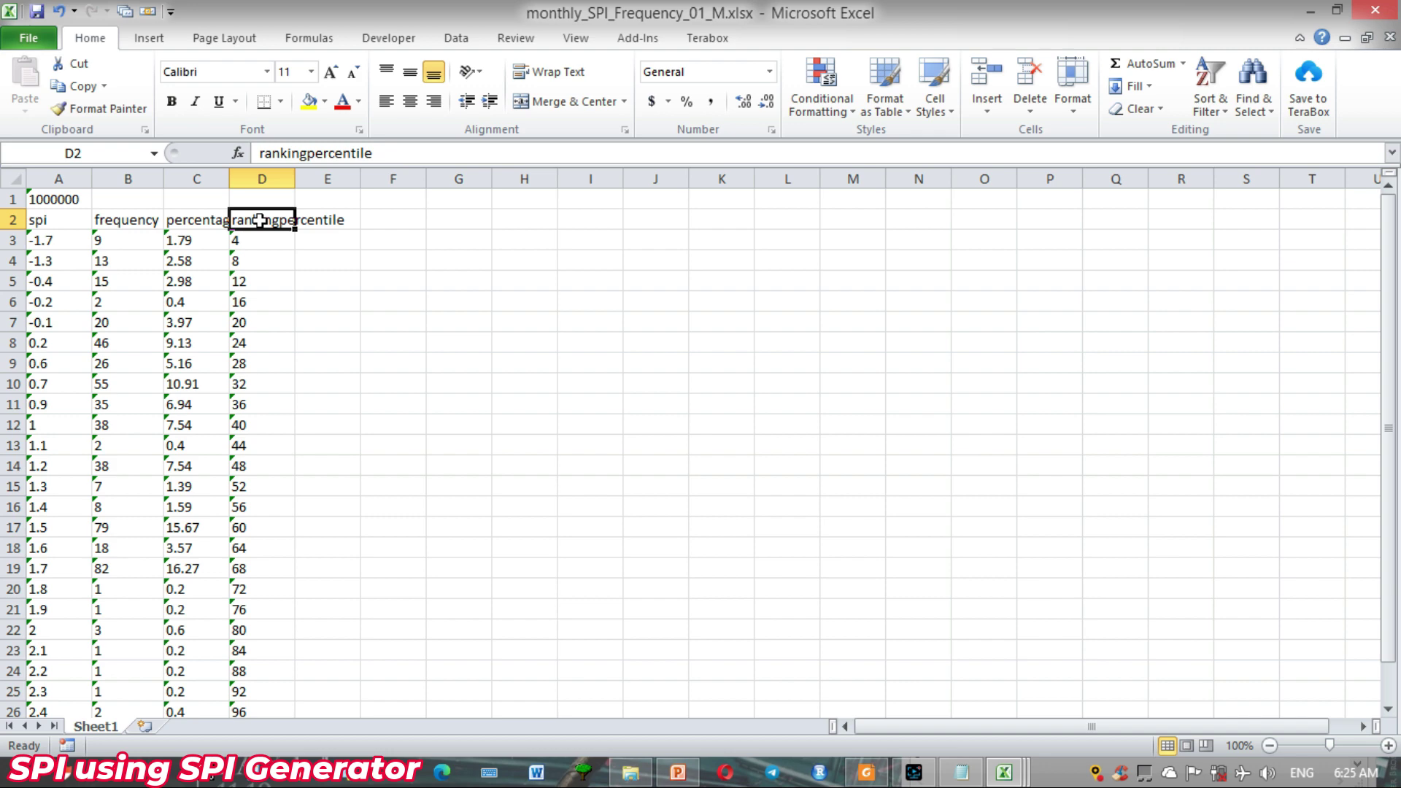
Switch to File Explorer and open monthly_SPI_DroughtPeriod_01_M_-1.5.xlsx from the Data For this Video tutorial folder
left_click(631, 773)
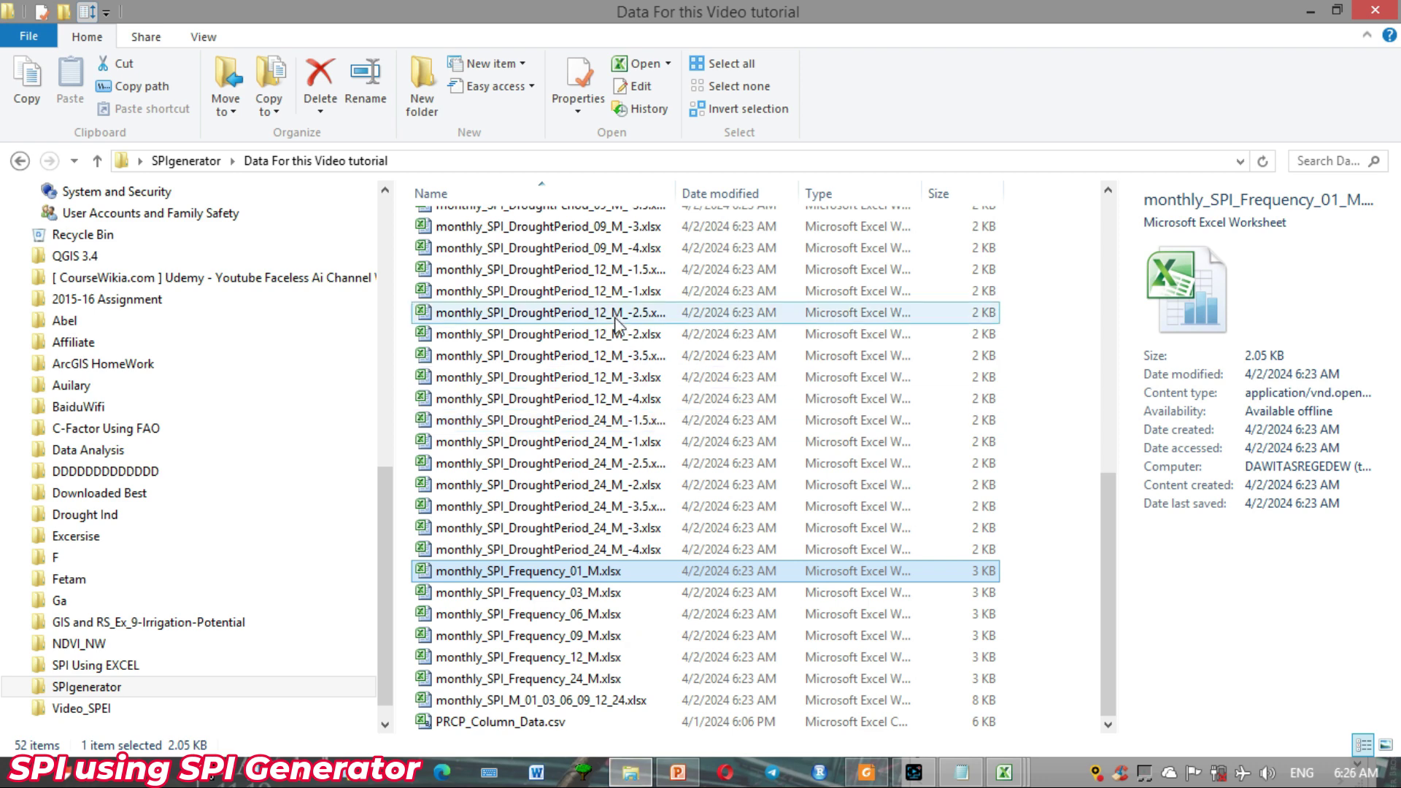
left_click_drag(1107, 566, 1108, 288)
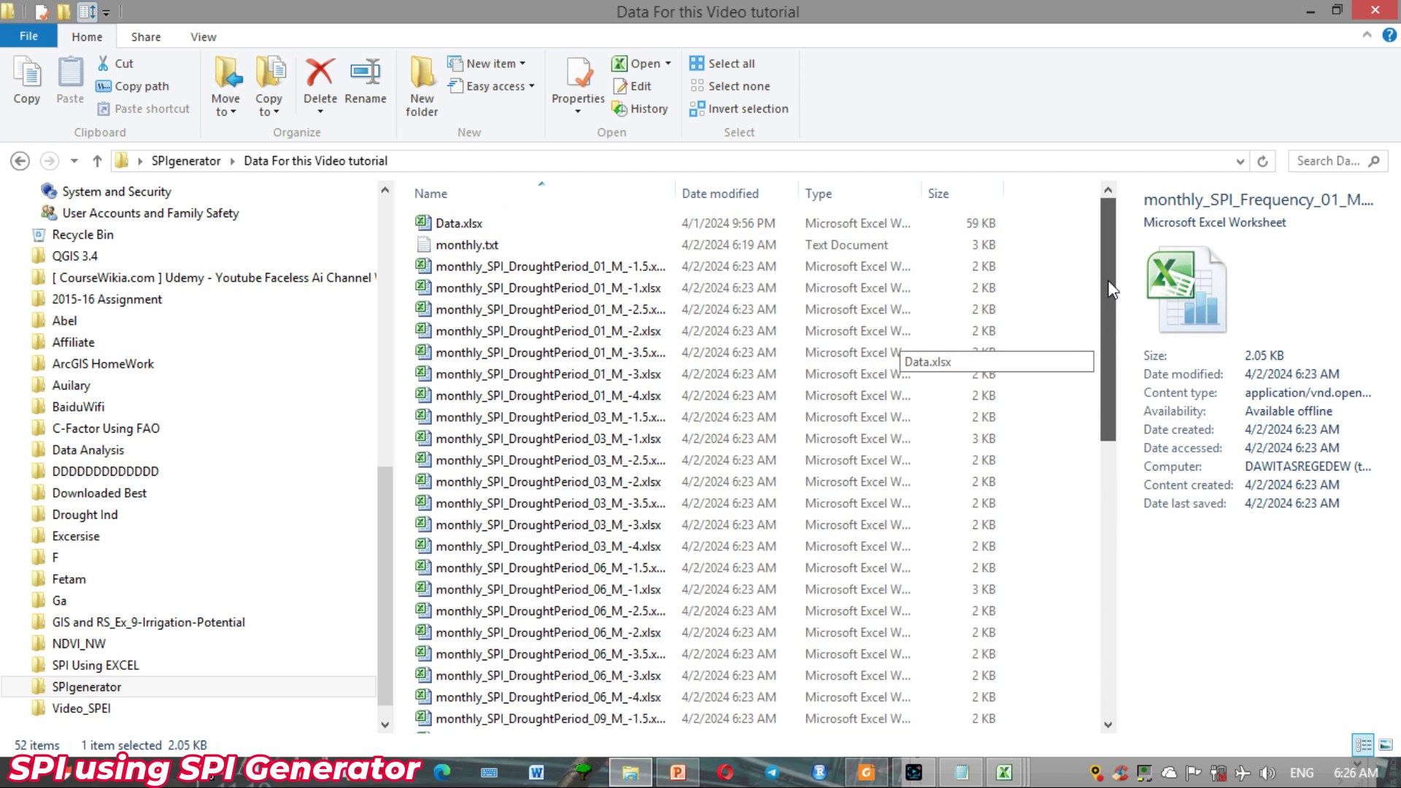
left_click(613, 276)
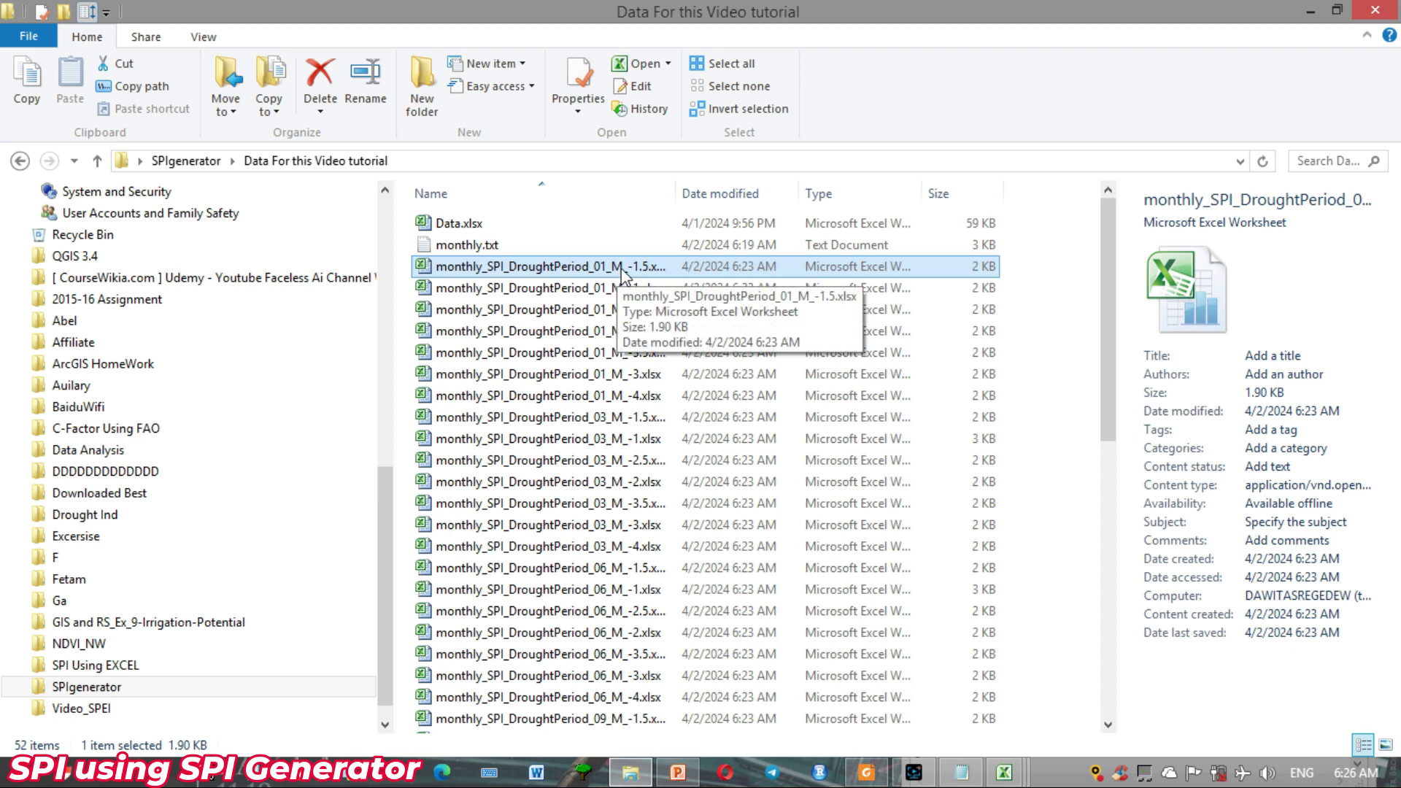
double_click(621, 268)
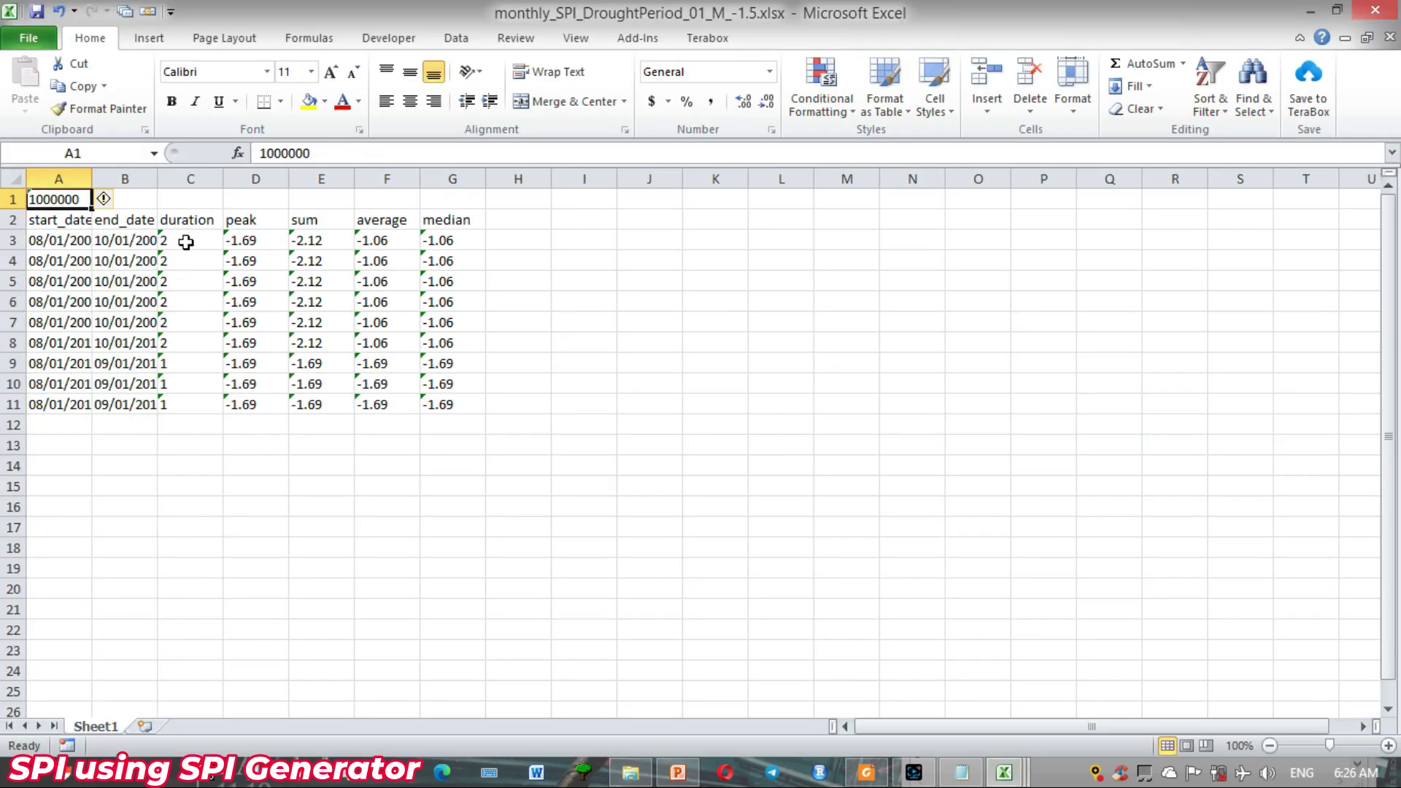
Examine the start_date, end_date, duration, peak and sum columns of the drought period workbook, and close it
left_click(179, 240)
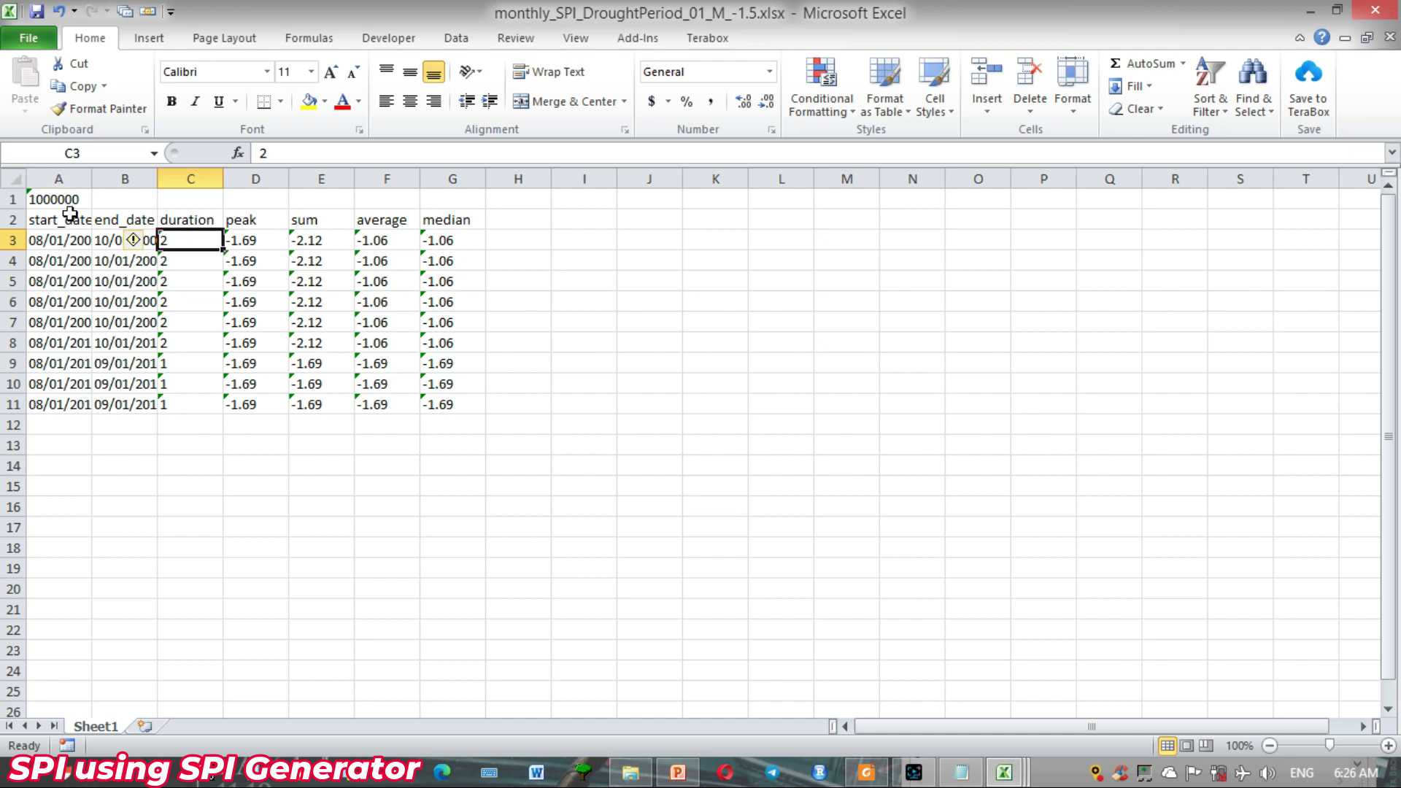
left_click(69, 239)
left_click(119, 218)
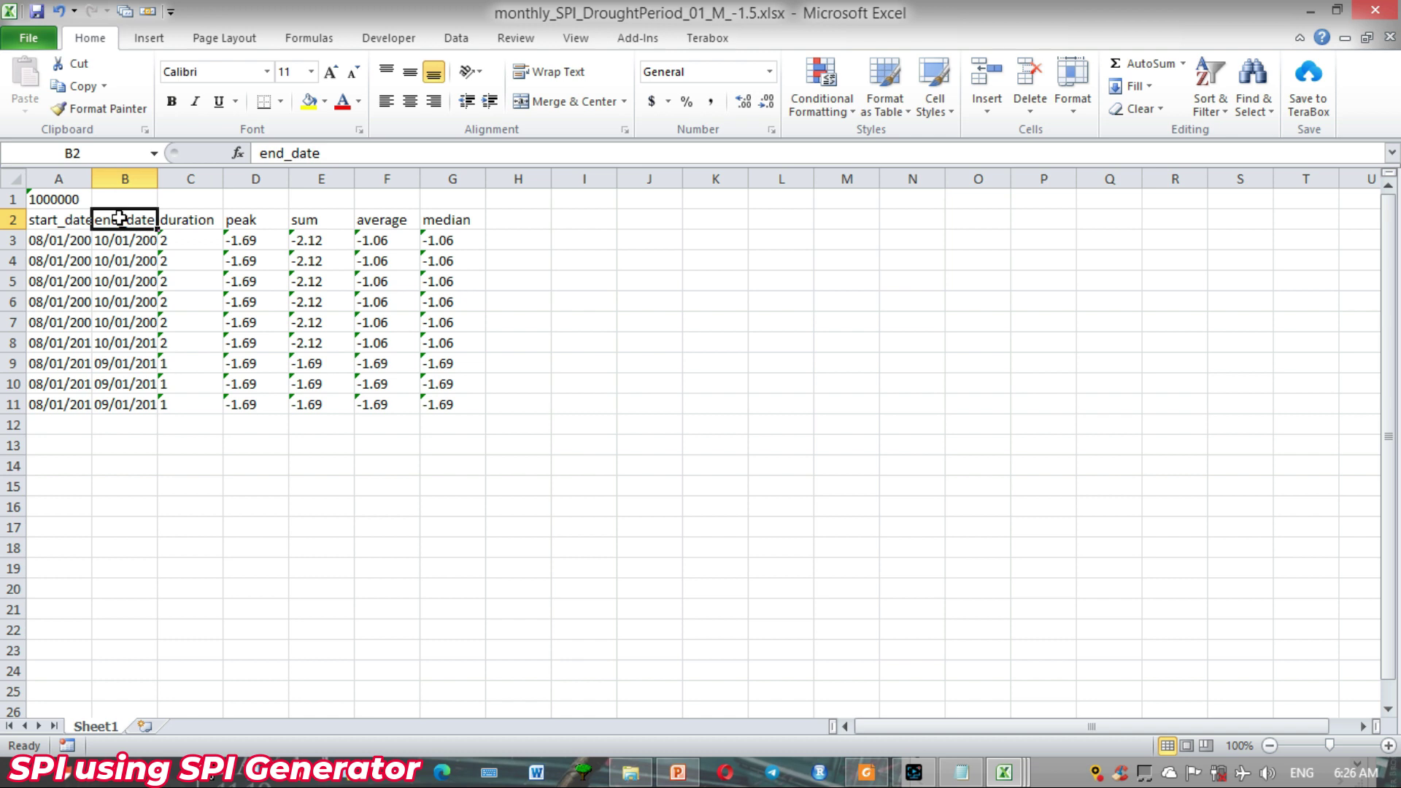
left_click(168, 237)
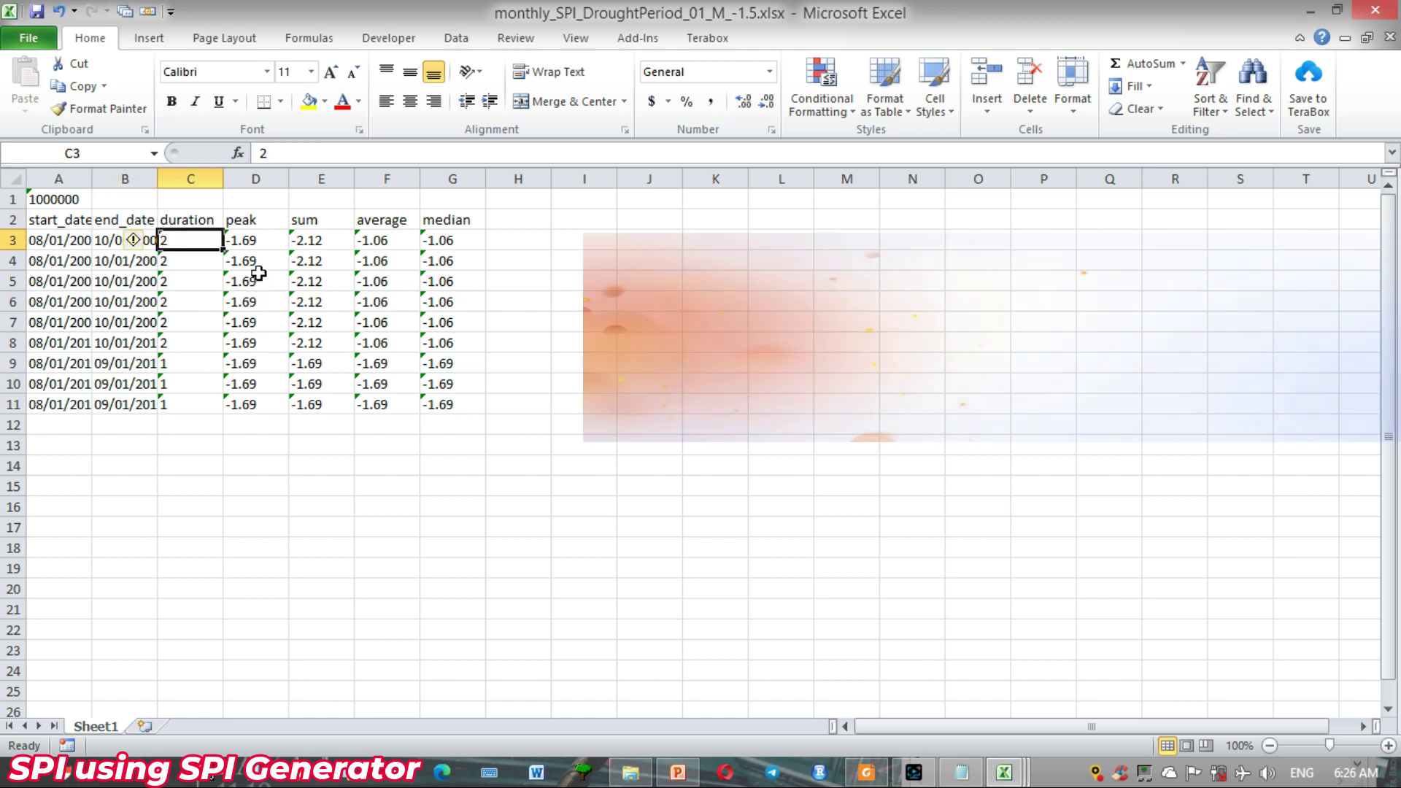
left_click(255, 243)
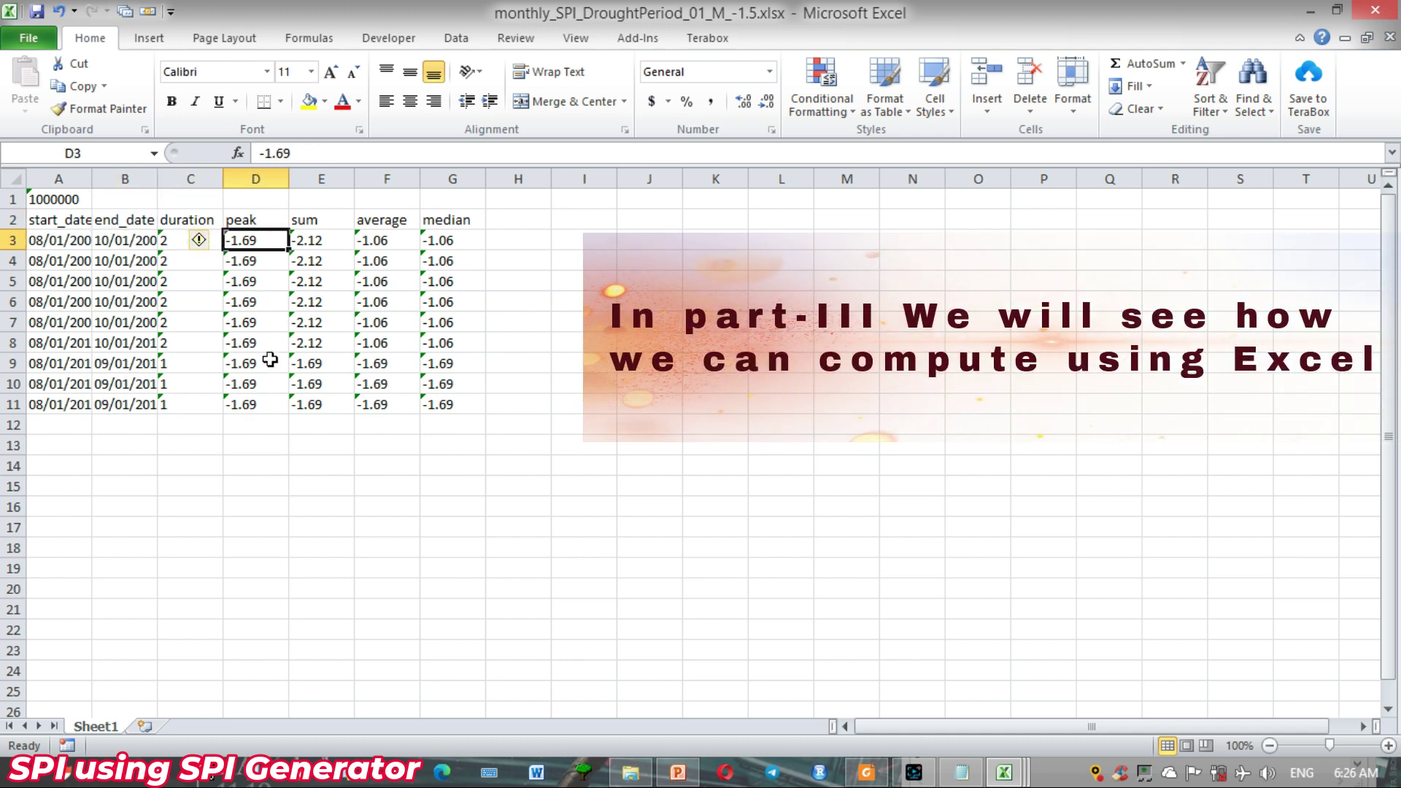
left_click(312, 241)
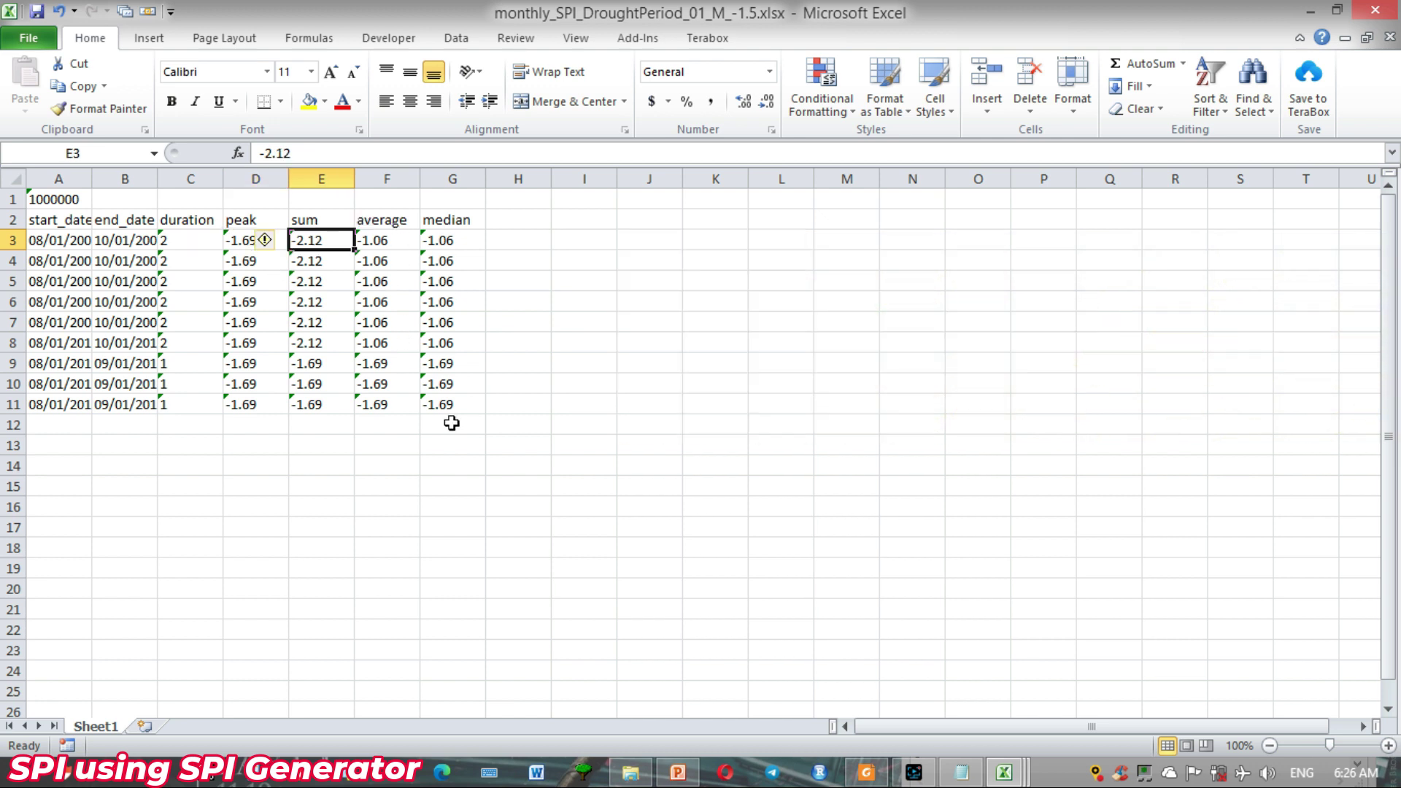
left_click(554, 442)
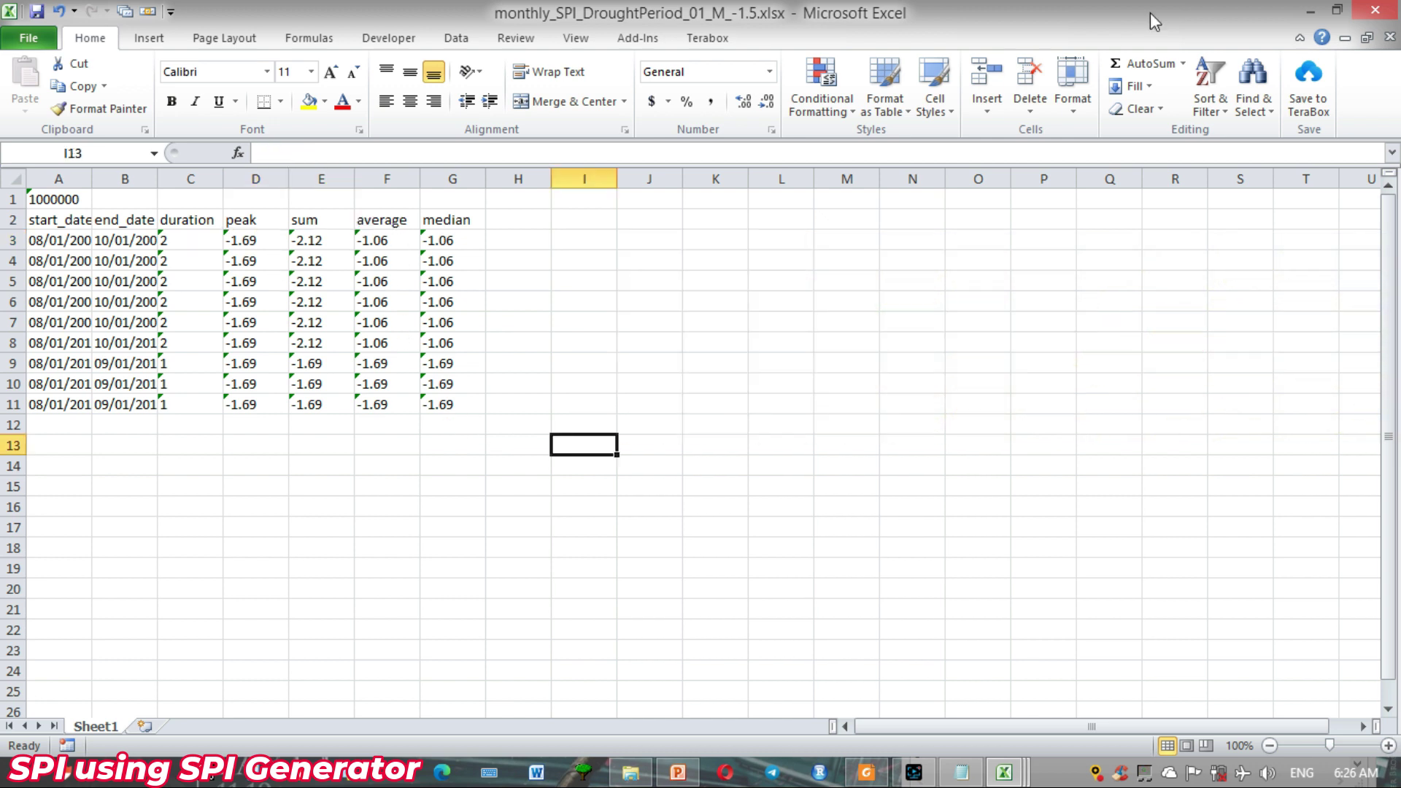
left_click(1376, 10)
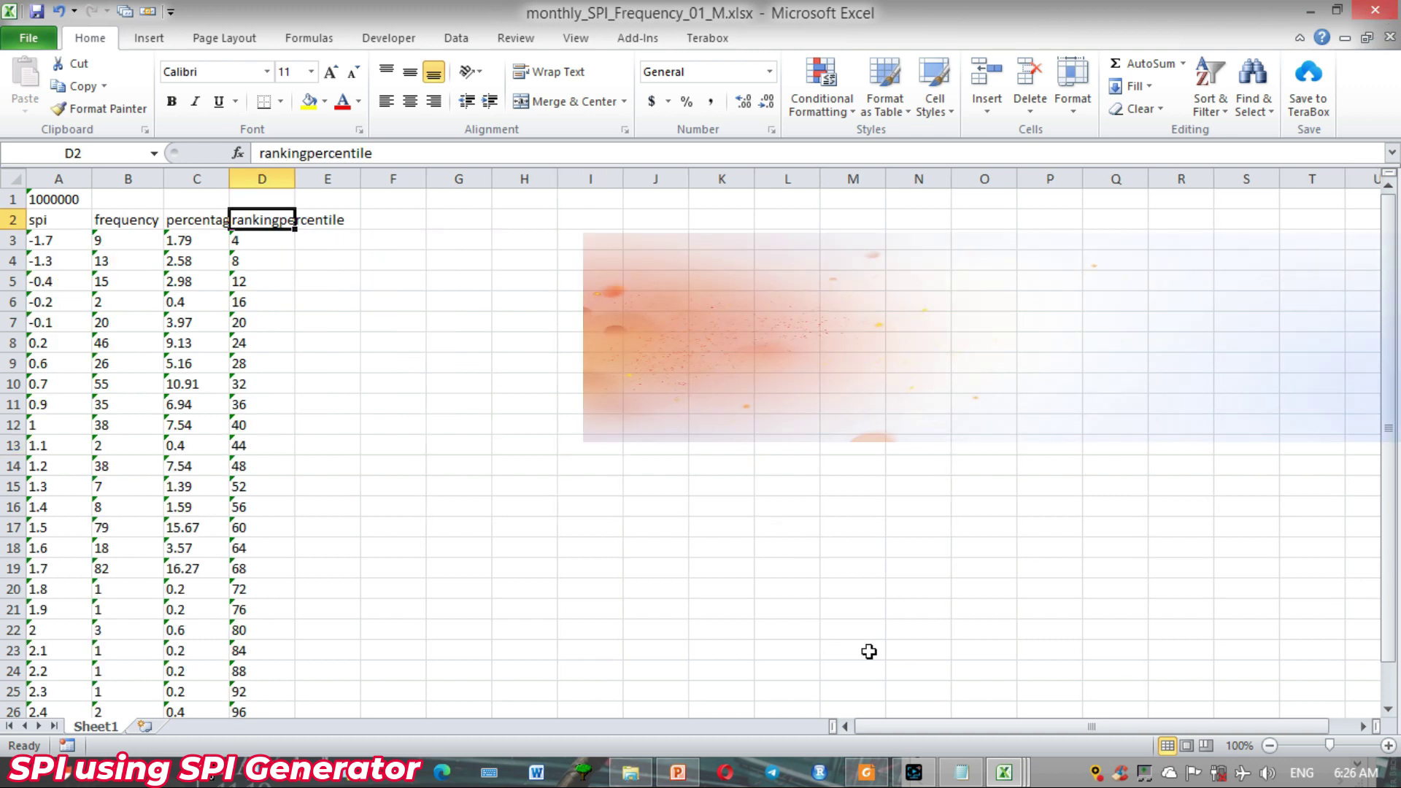